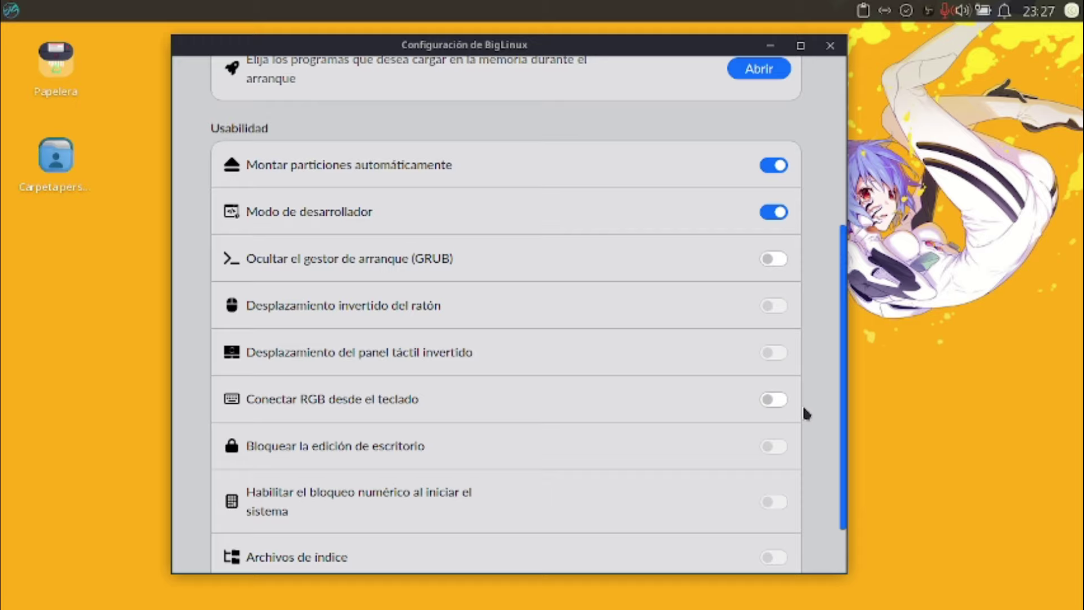
{"action": "scroll", "coordinate": [804, 412], "scroll_direction": "down", "scroll_amount": 3}
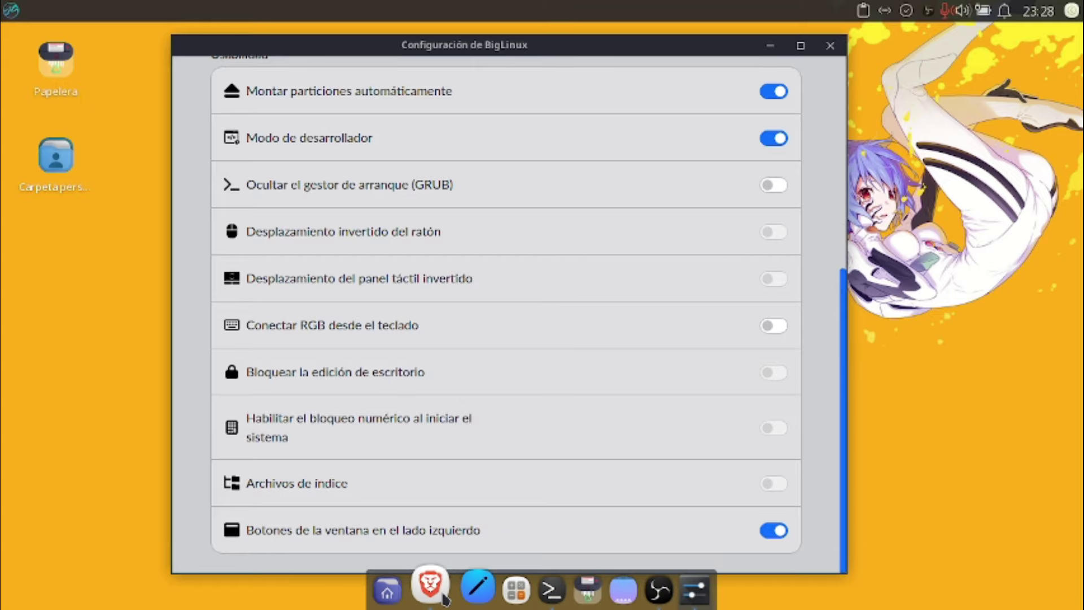
{"action": "left_click", "coordinate": [430, 587]}
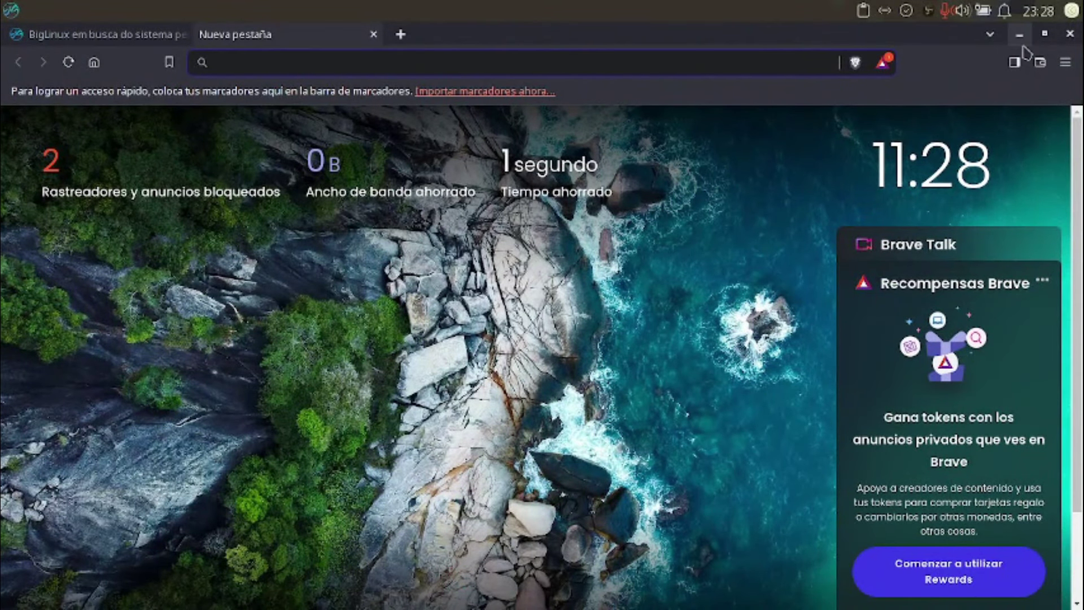
{"action": "left_click", "coordinate": [1019, 35]}
{"action": "mouse_move", "coordinate": [530, 598]}
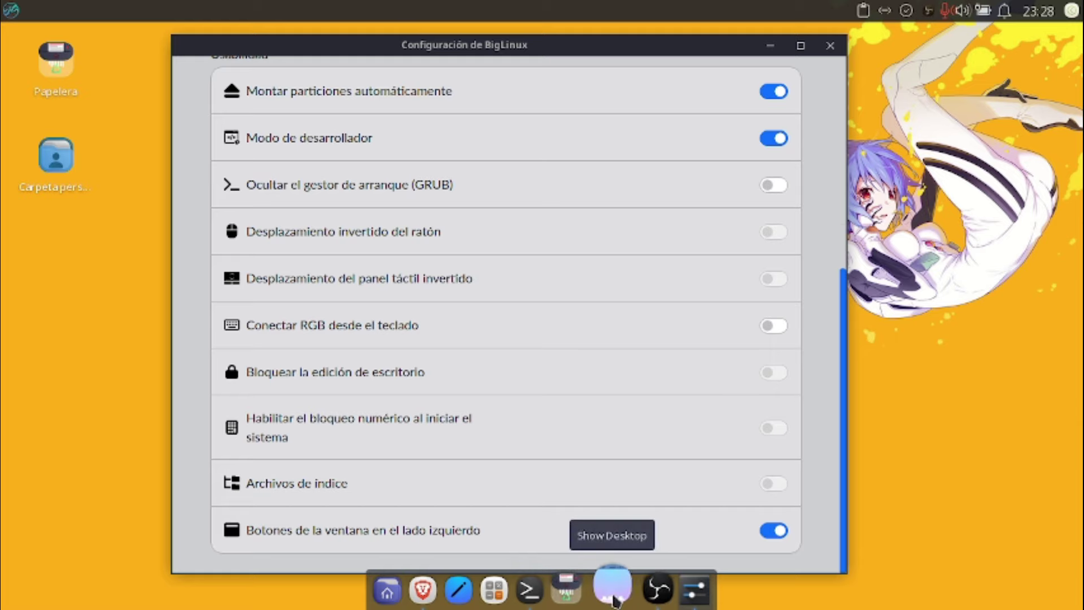
{"action": "left_click", "coordinate": [650, 589]}
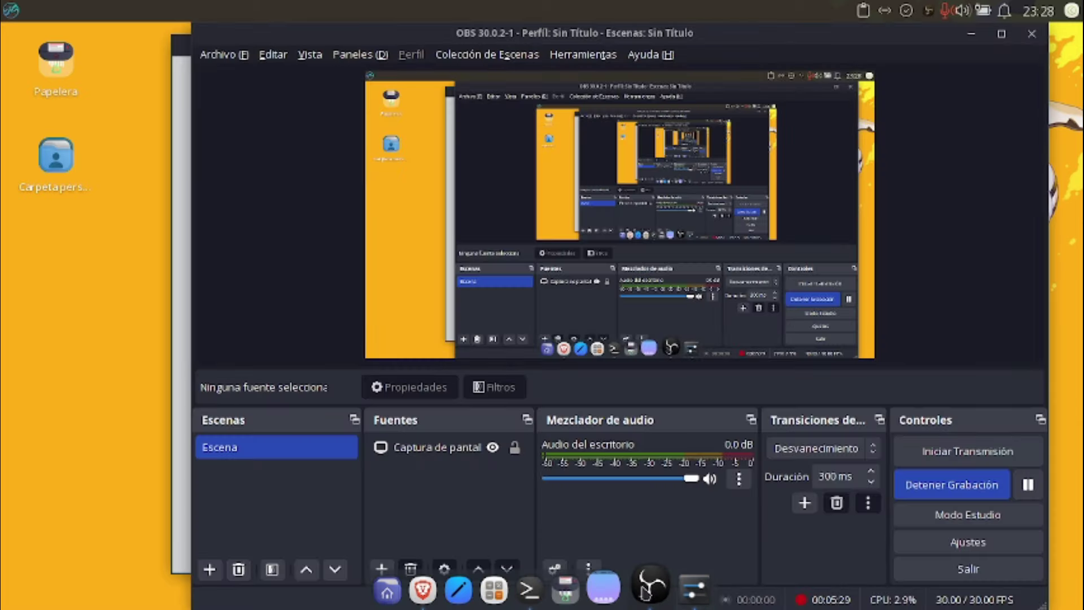
{"action": "left_click", "coordinate": [971, 34]}
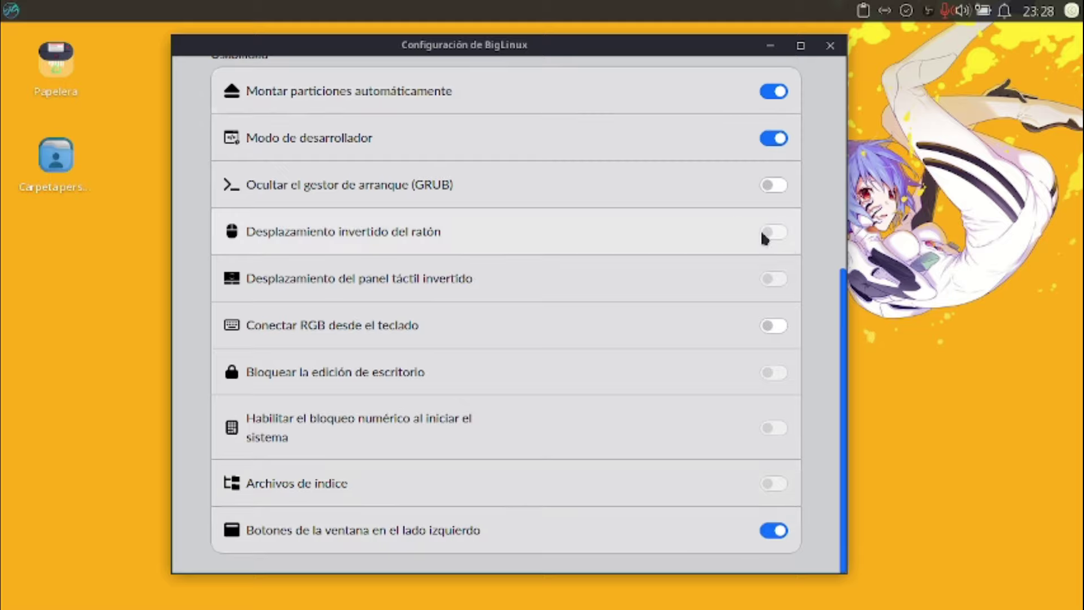
Close the BigLinux settings window and open AppImageLauncher Settings from the system's Gestor de configuración
{"action": "scroll", "coordinate": [760, 229], "scroll_direction": "up", "scroll_amount": 6}
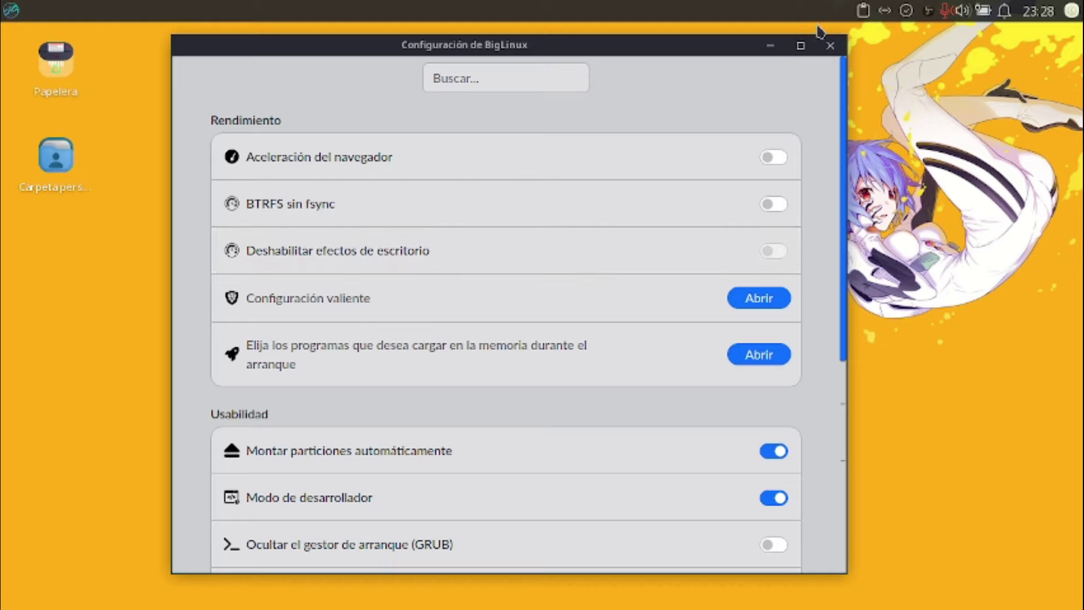
{"action": "left_click", "coordinate": [831, 46]}
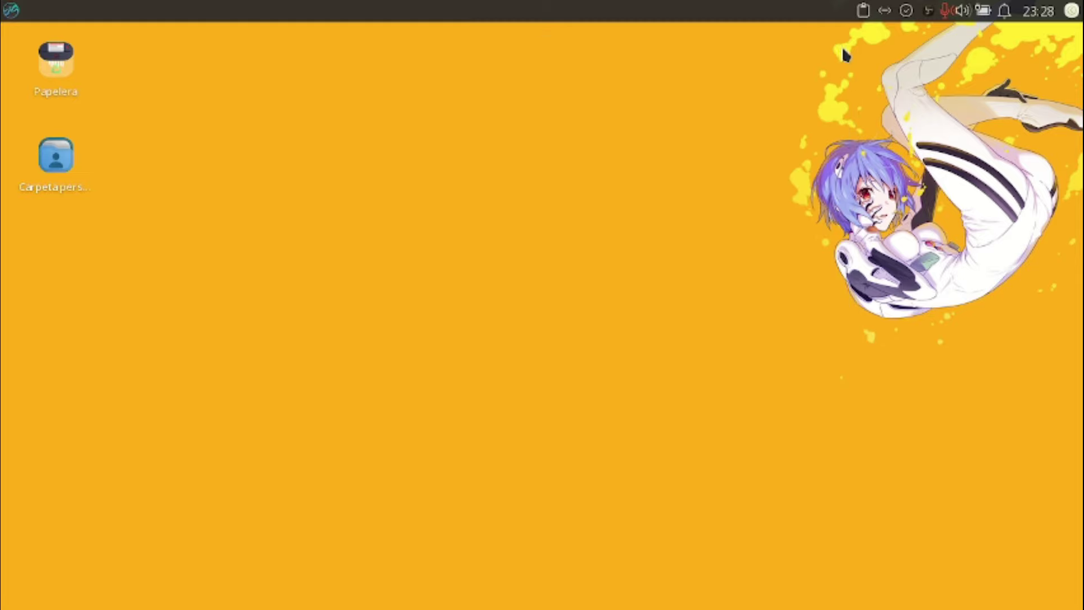
{"action": "left_click", "coordinate": [11, 10]}
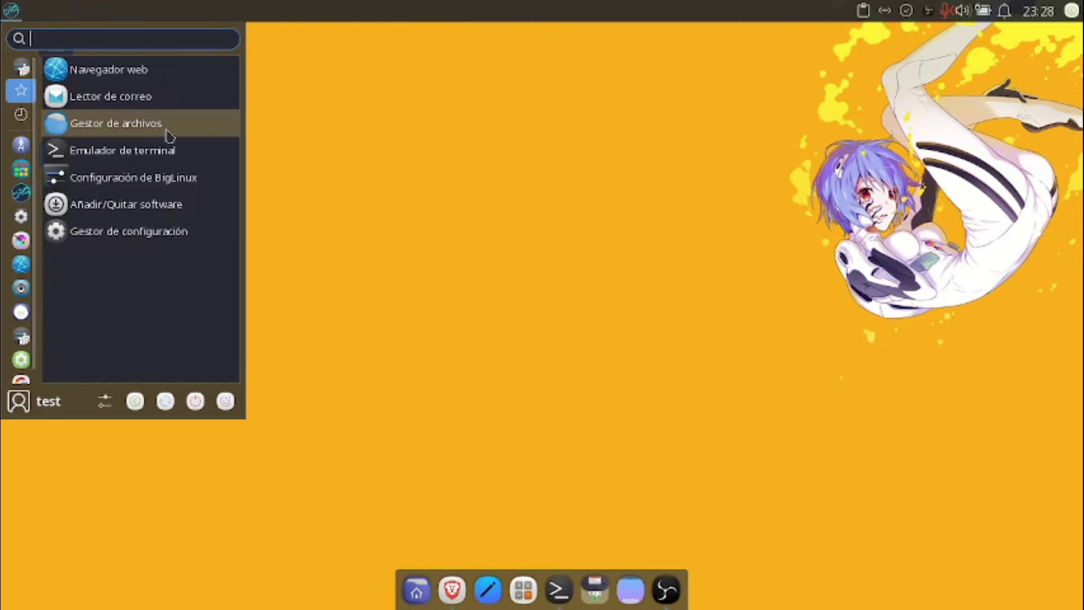
{"action": "left_click", "coordinate": [206, 238]}
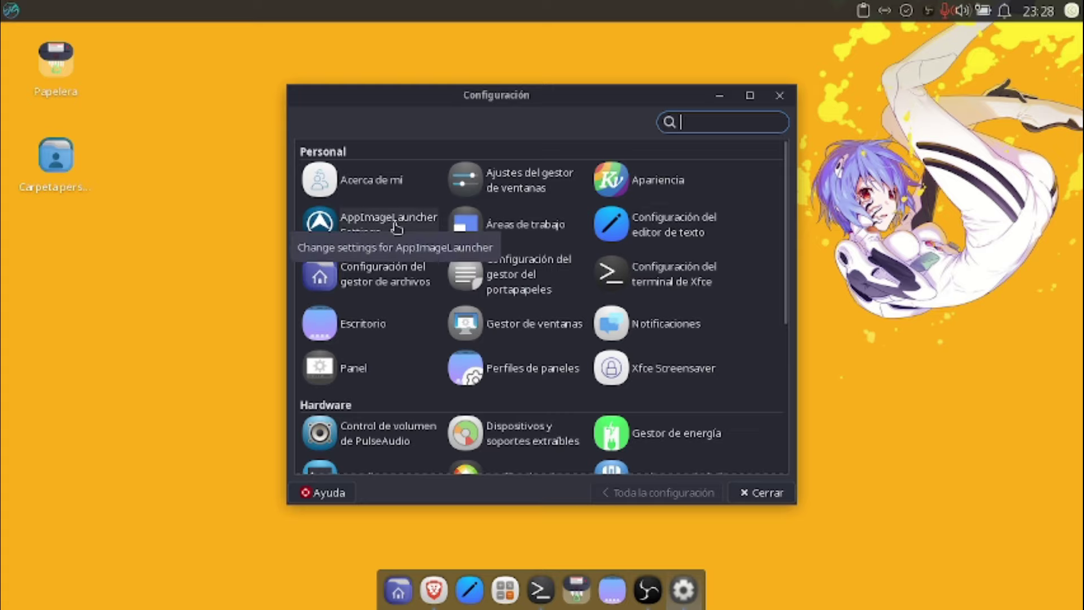
{"action": "left_click", "coordinate": [369, 215]}
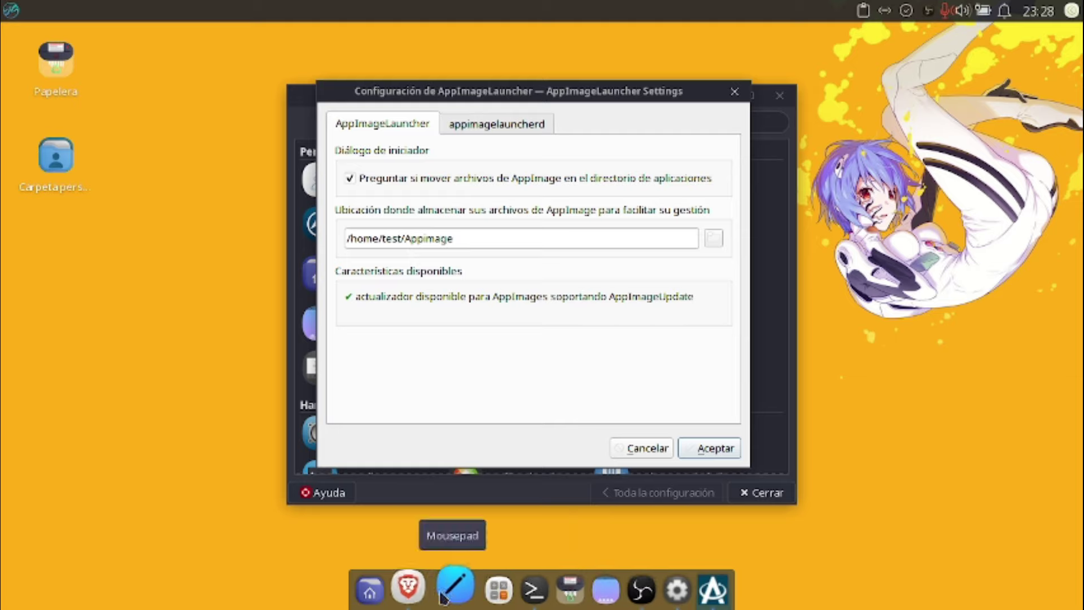
Create a folder named Appimage in the home folder with the Thunar file manager
{"action": "left_click", "coordinate": [381, 590]}
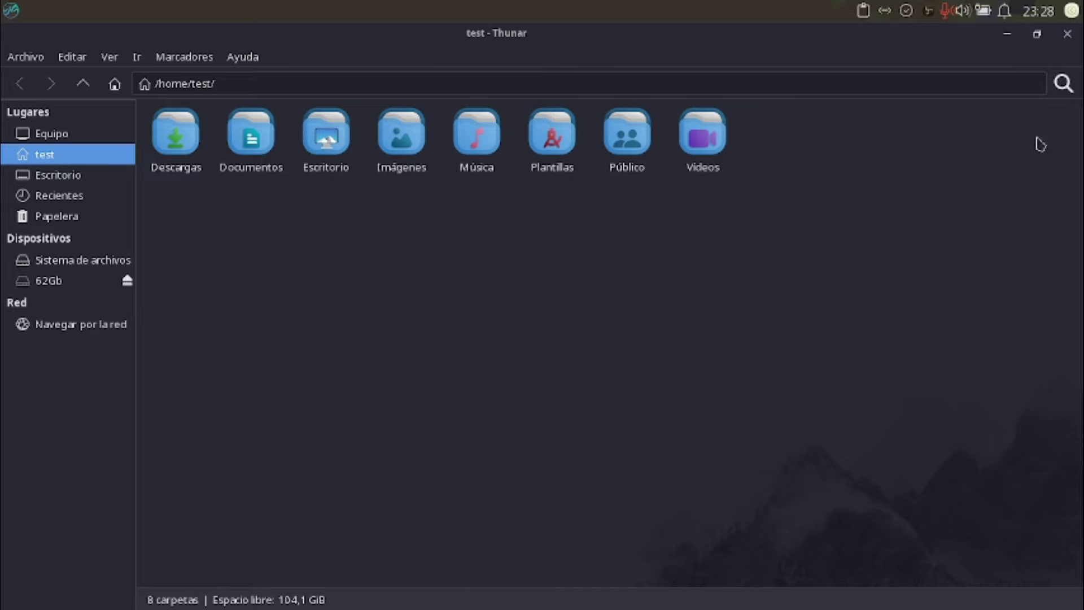
{"action": "left_click", "coordinate": [1037, 33]}
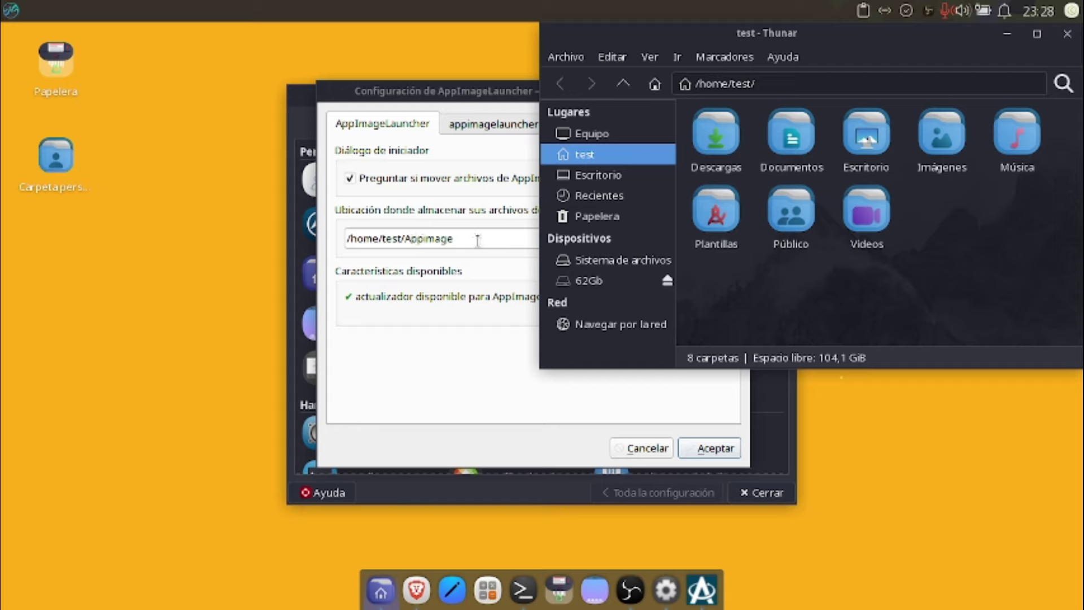
{"action": "right_click", "coordinate": [805, 299]}
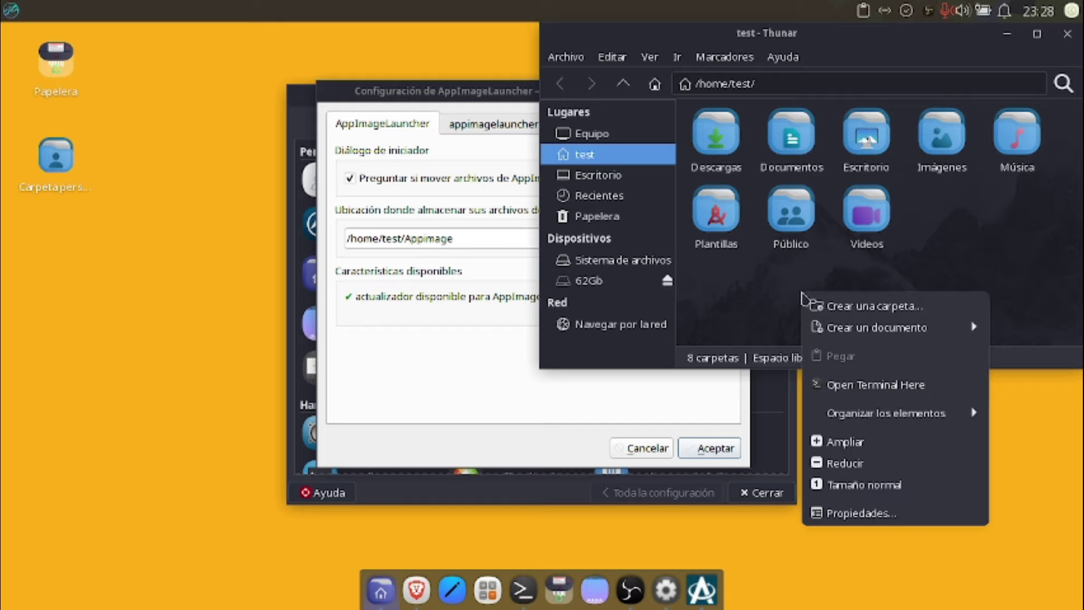
{"action": "left_click", "coordinate": [897, 306]}
{"action": "type", "text": "Appimage"}
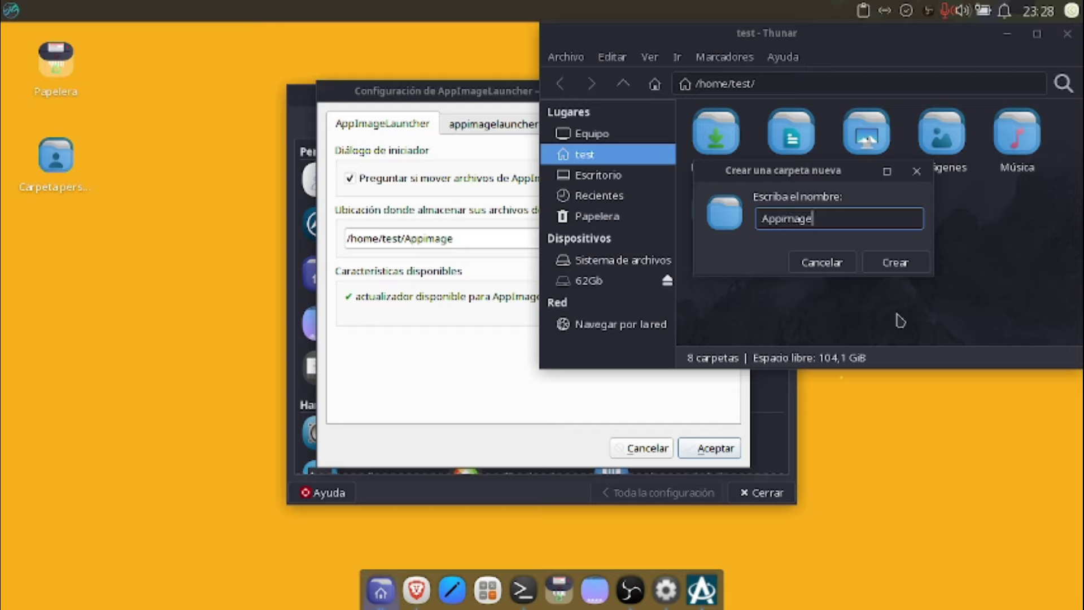
{"action": "key", "text": "Return"}
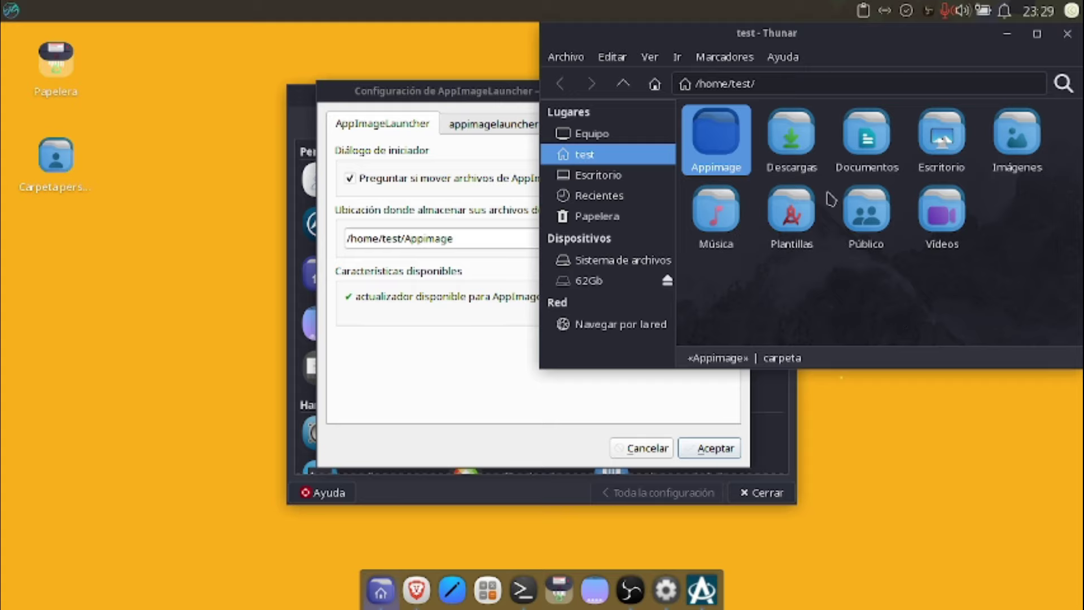
Accept the AppImageLauncher settings and close the file manager window
{"action": "left_click", "coordinate": [10, 9]}
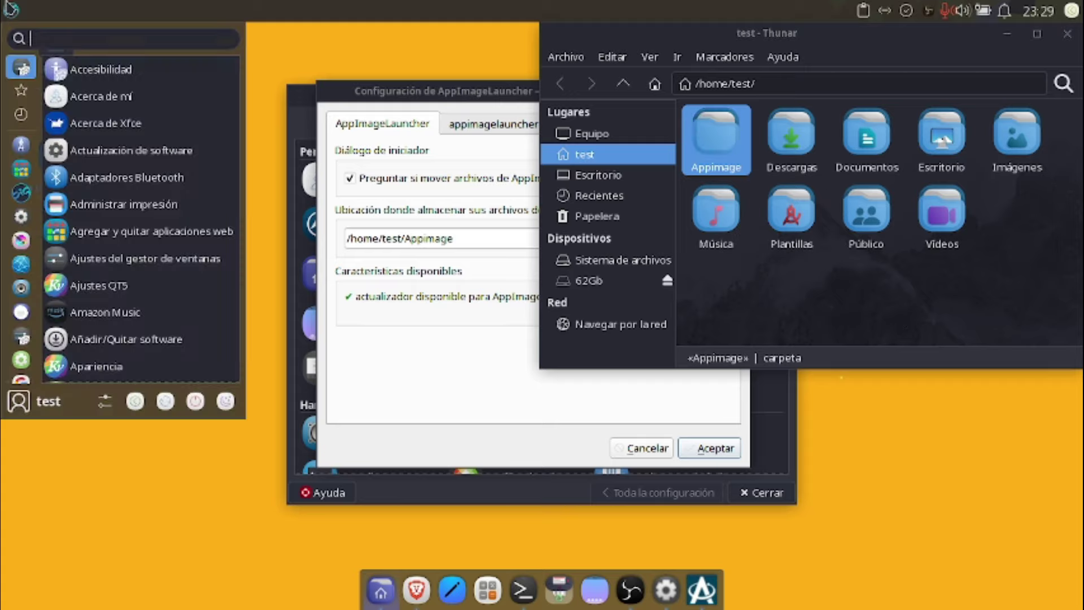
{"action": "left_click", "coordinate": [716, 448]}
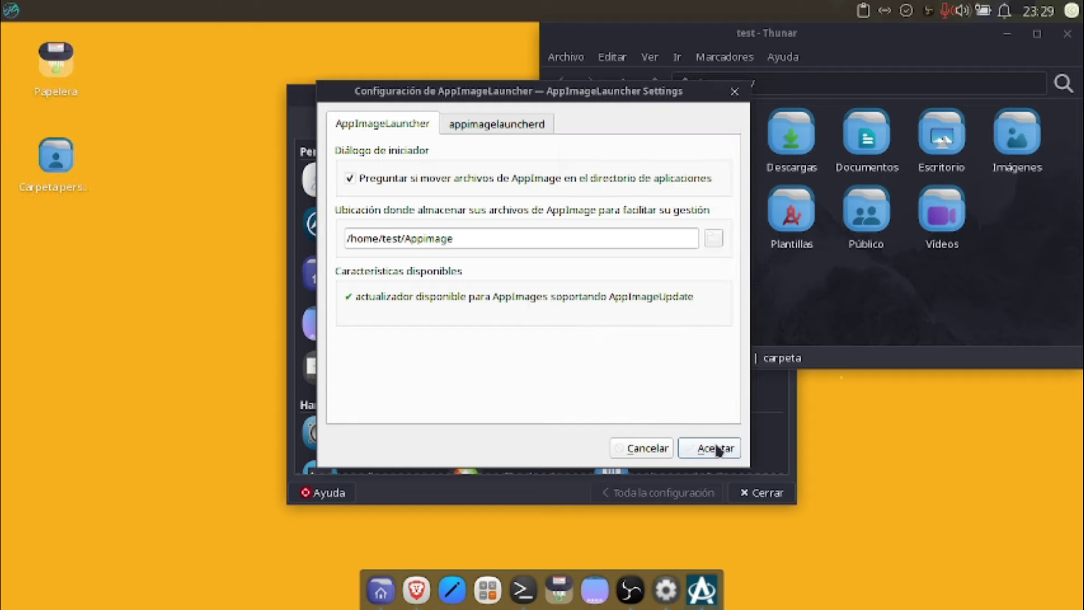
{"action": "left_click", "coordinate": [716, 449]}
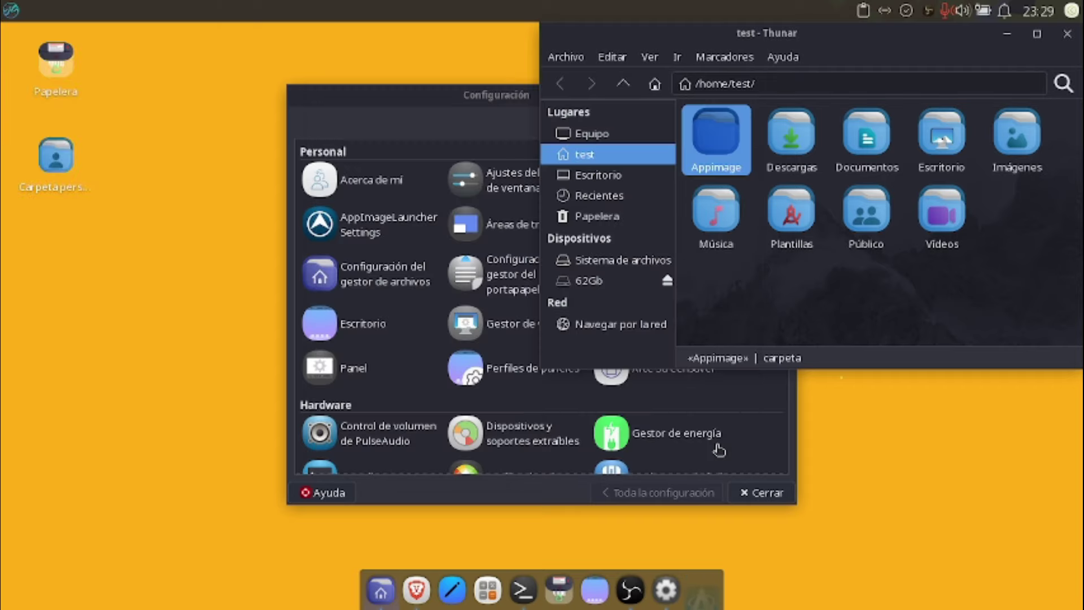
{"action": "left_click", "coordinate": [1067, 35]}
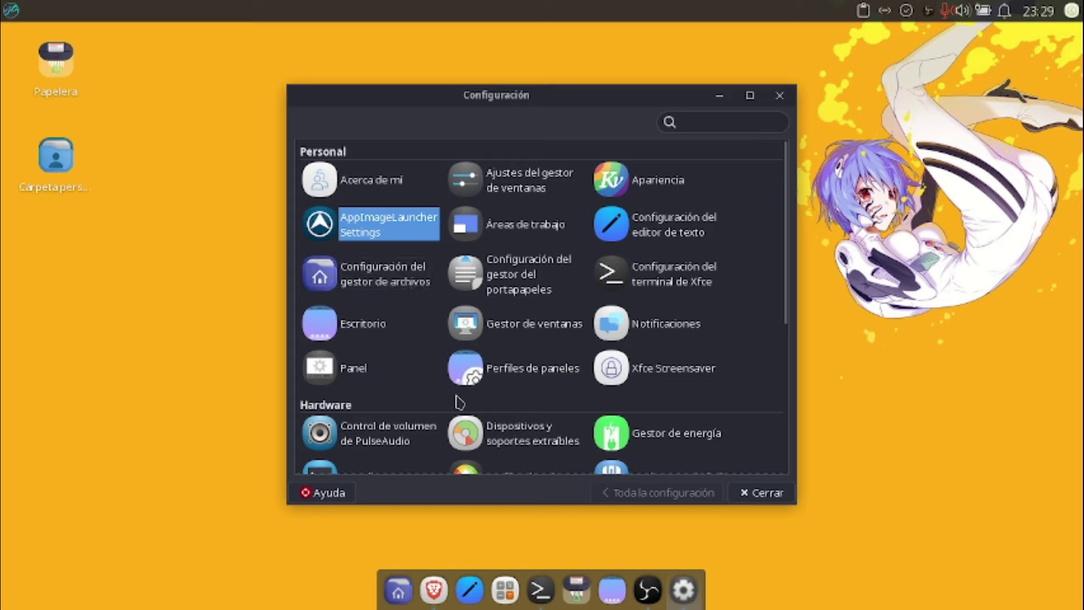
Toggle the power manager's presentation mode (Modo de presentación)
{"action": "scroll", "coordinate": [671, 384], "scroll_direction": "down", "scroll_amount": 1}
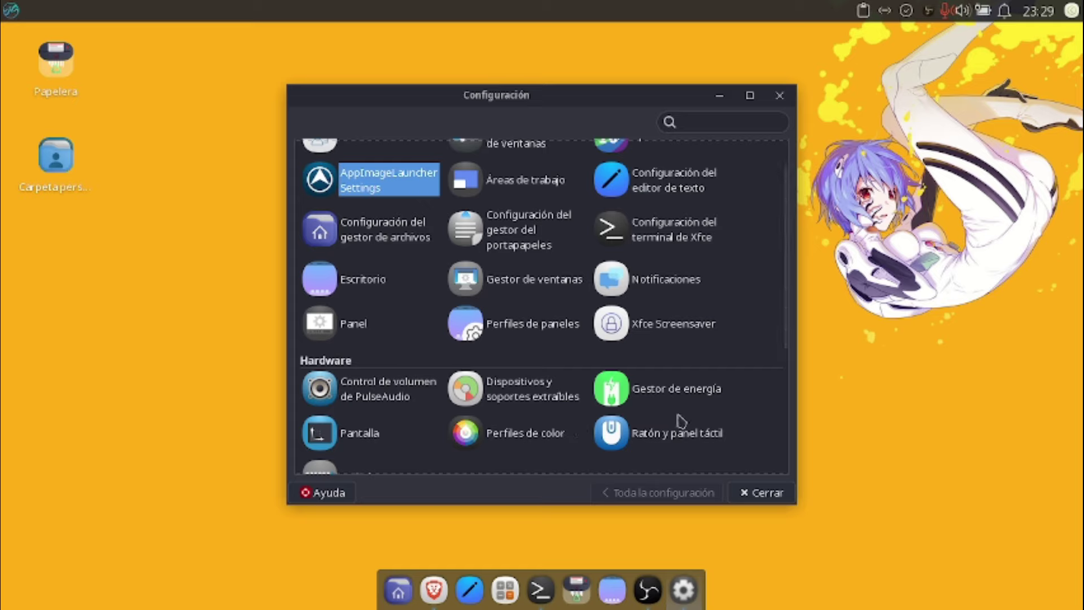
{"action": "scroll", "coordinate": [680, 419], "scroll_direction": "down", "scroll_amount": 2}
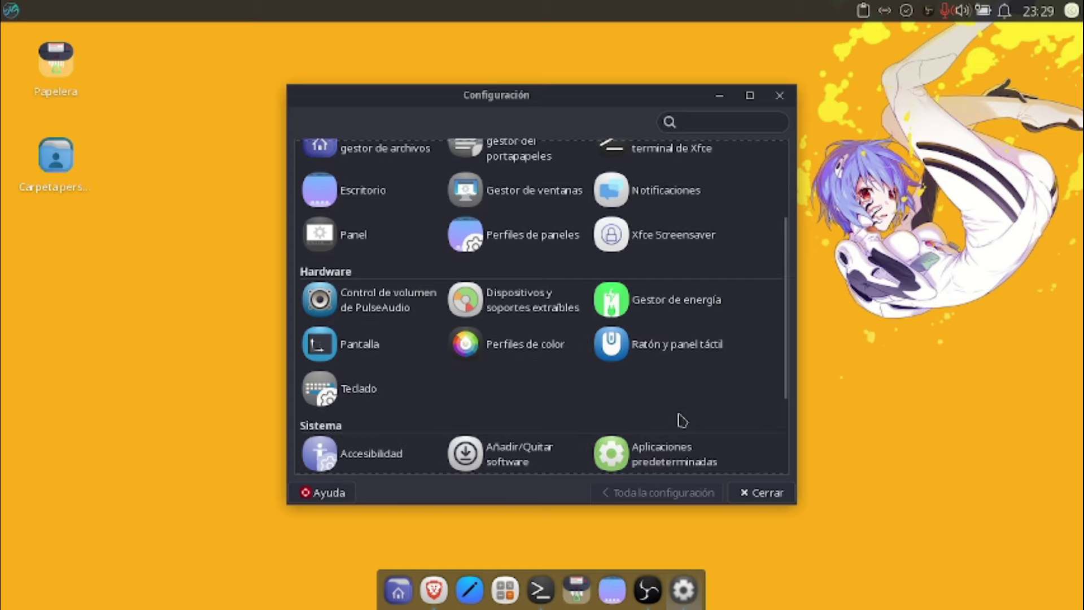
{"action": "left_click", "coordinate": [982, 11]}
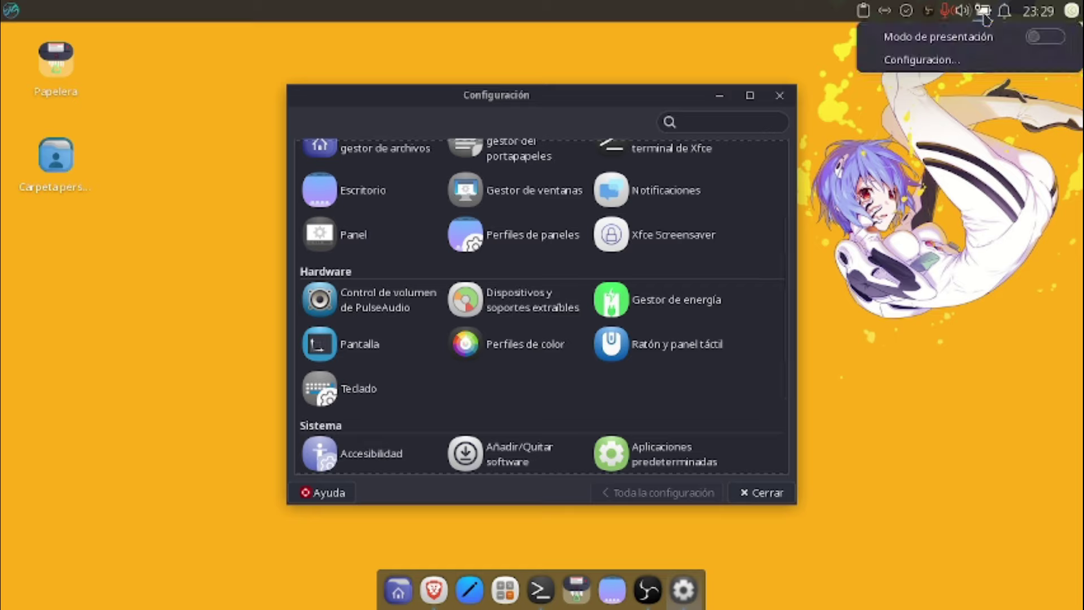
{"action": "left_click", "coordinate": [1034, 38]}
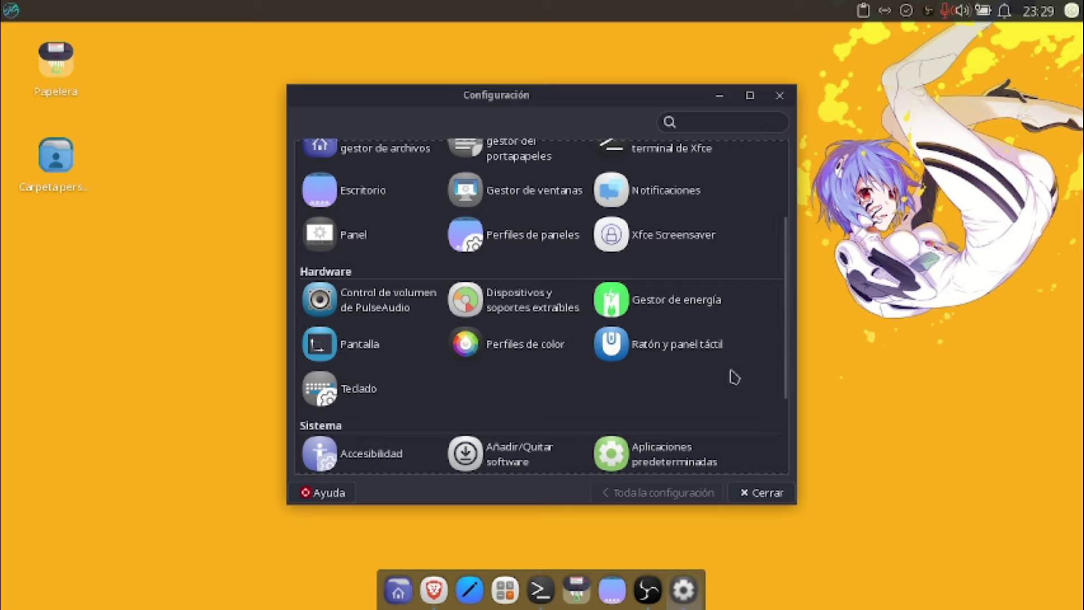
Open Añadir/Quitar software from the system settings and look through the packages it offers
{"action": "scroll", "coordinate": [732, 376], "scroll_direction": "down", "scroll_amount": 3}
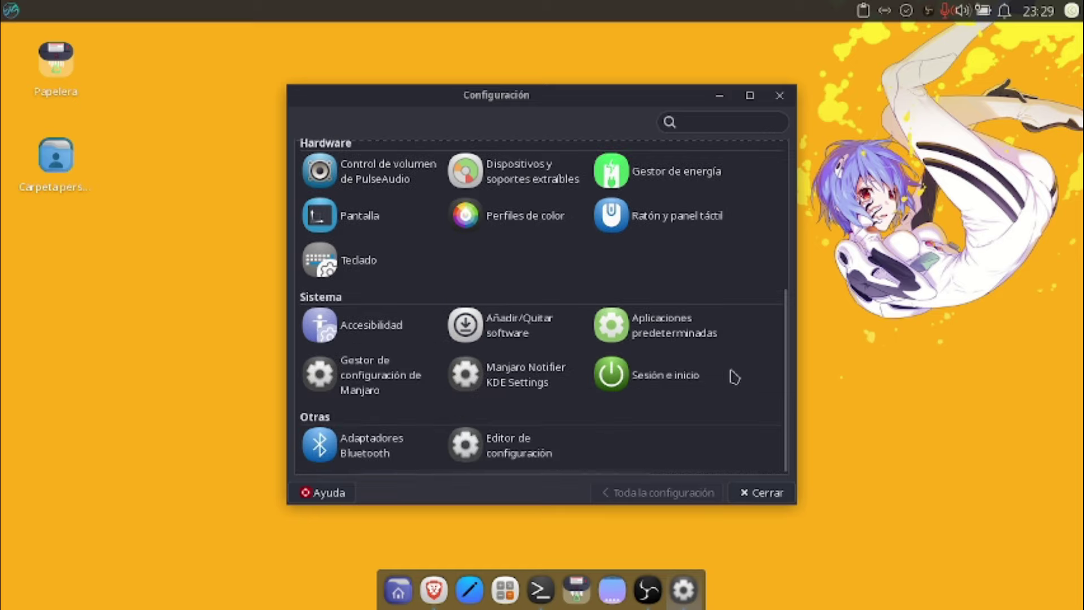
{"action": "left_click", "coordinate": [514, 319]}
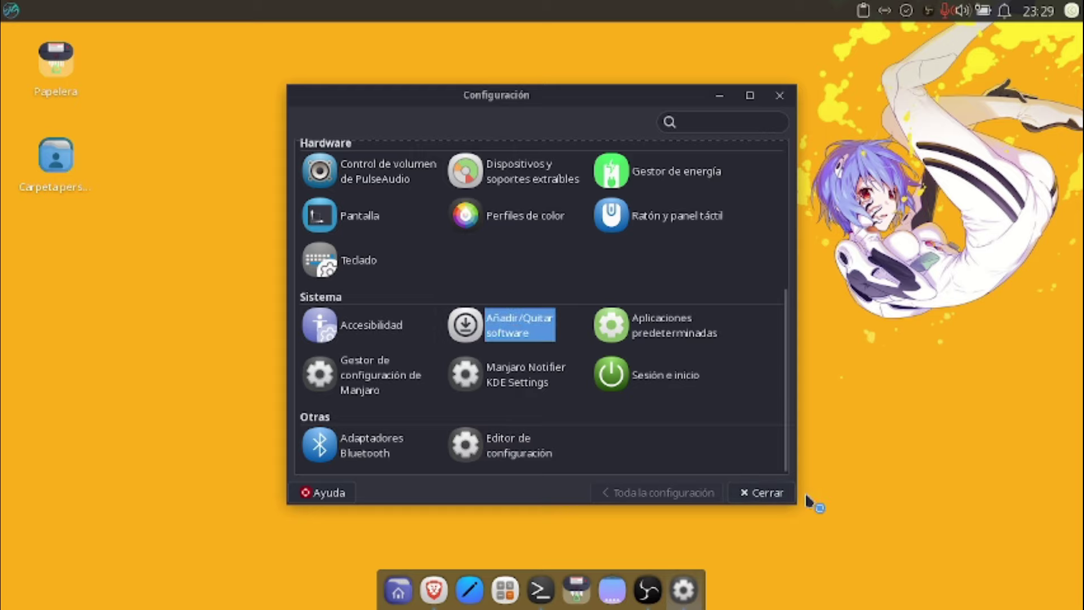
{"action": "scroll", "coordinate": [537, 225], "scroll_direction": "down", "scroll_amount": 10}
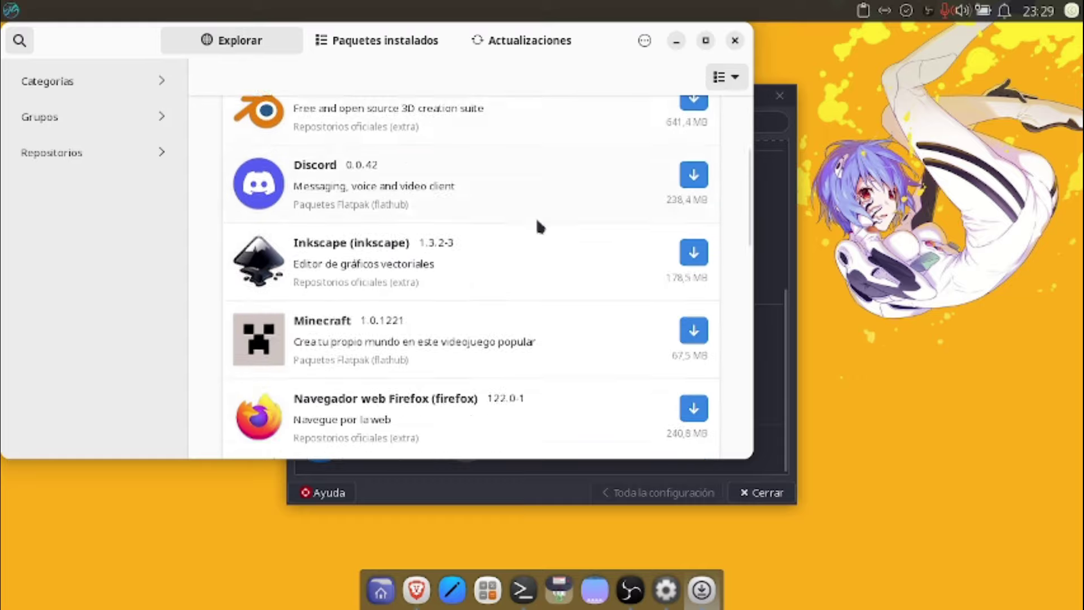
{"action": "scroll", "coordinate": [539, 226], "scroll_direction": "up", "scroll_amount": 10}
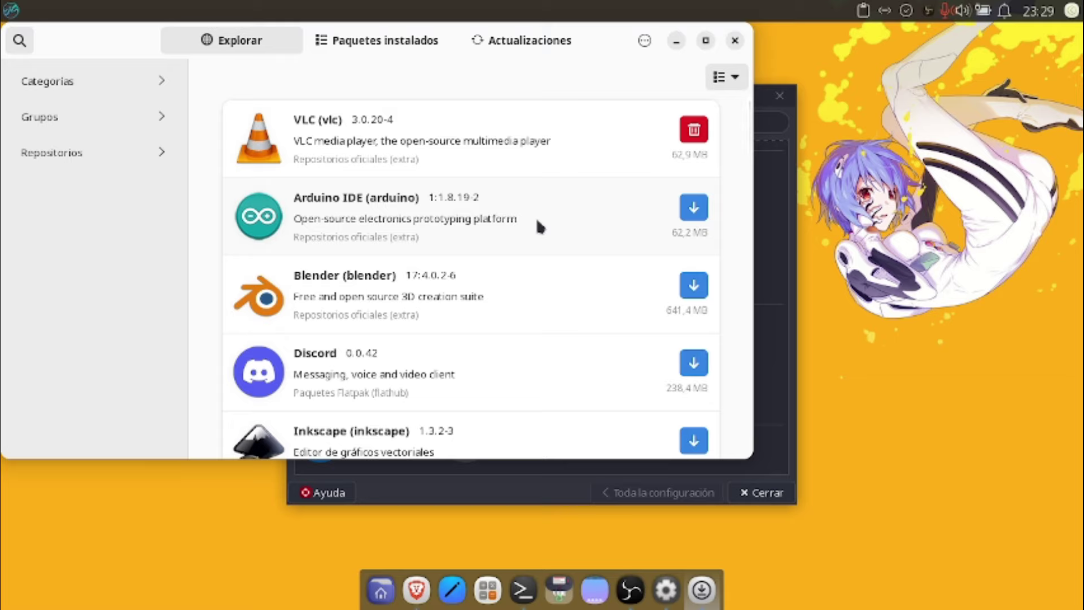
Open the package manager's preferences, authenticating with the account password
{"action": "left_click", "coordinate": [644, 40]}
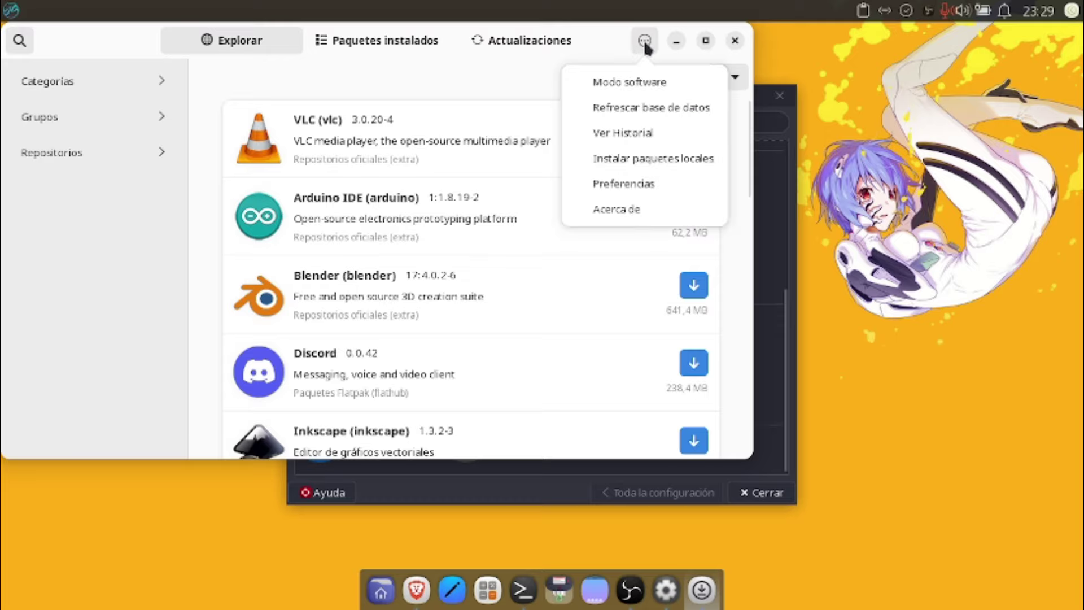
{"action": "left_click", "coordinate": [674, 179]}
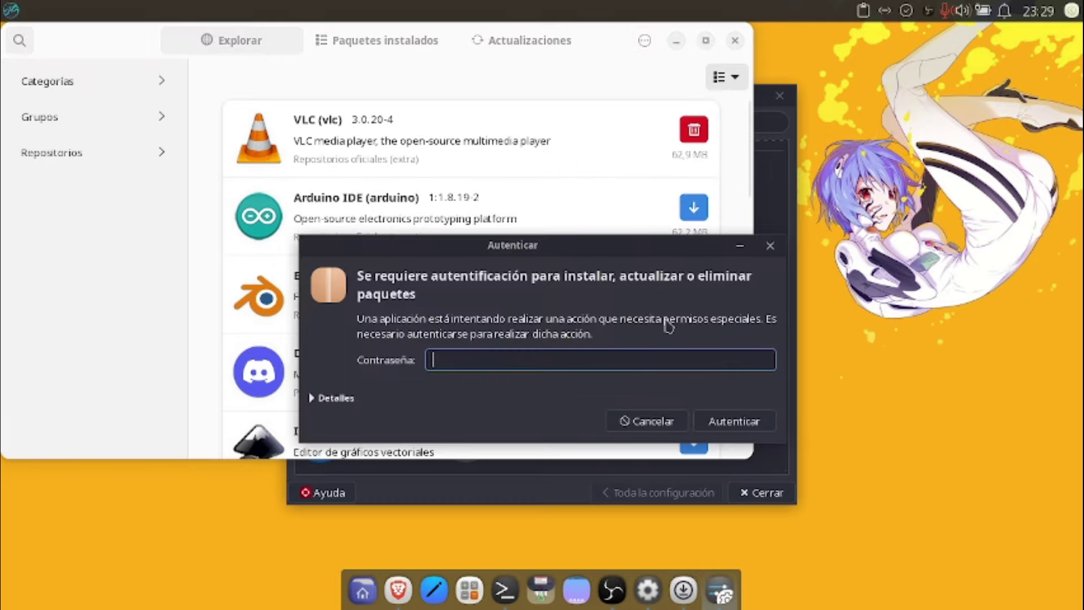
{"action": "type", "text": "******"}
{"action": "key", "text": "Return"}
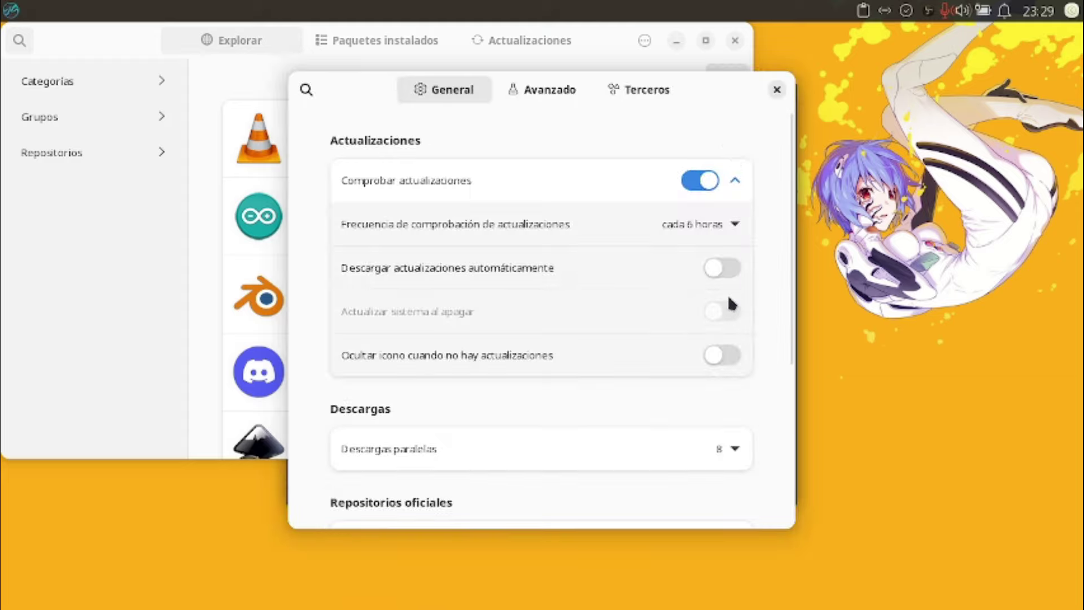
Set the official repository mirrors to United_States and refresh the mirror list
{"action": "scroll", "coordinate": [774, 398], "scroll_direction": "down", "scroll_amount": 5}
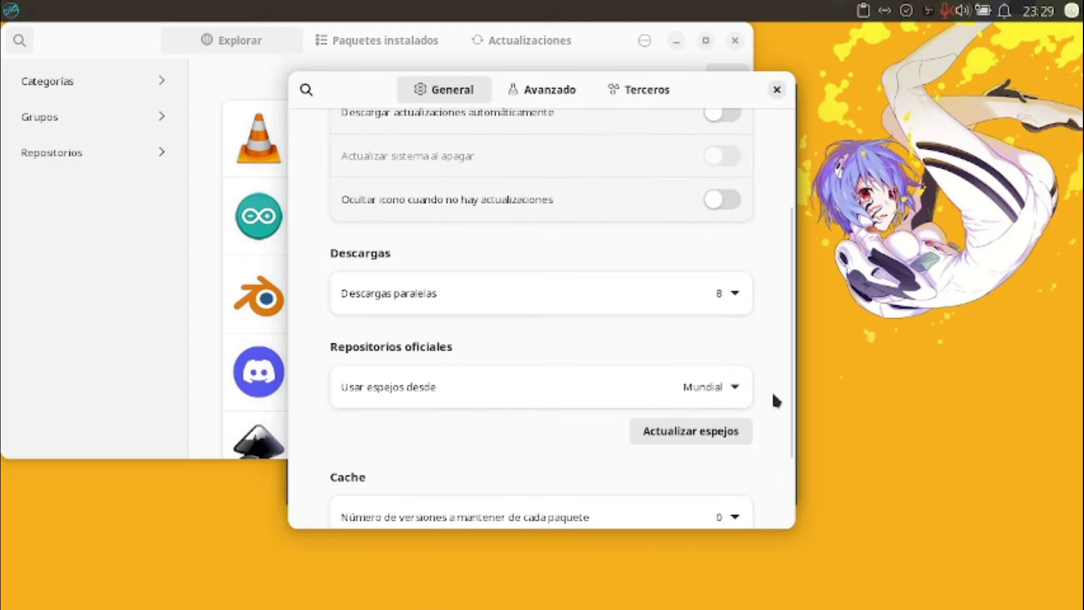
{"action": "left_click", "coordinate": [732, 339]}
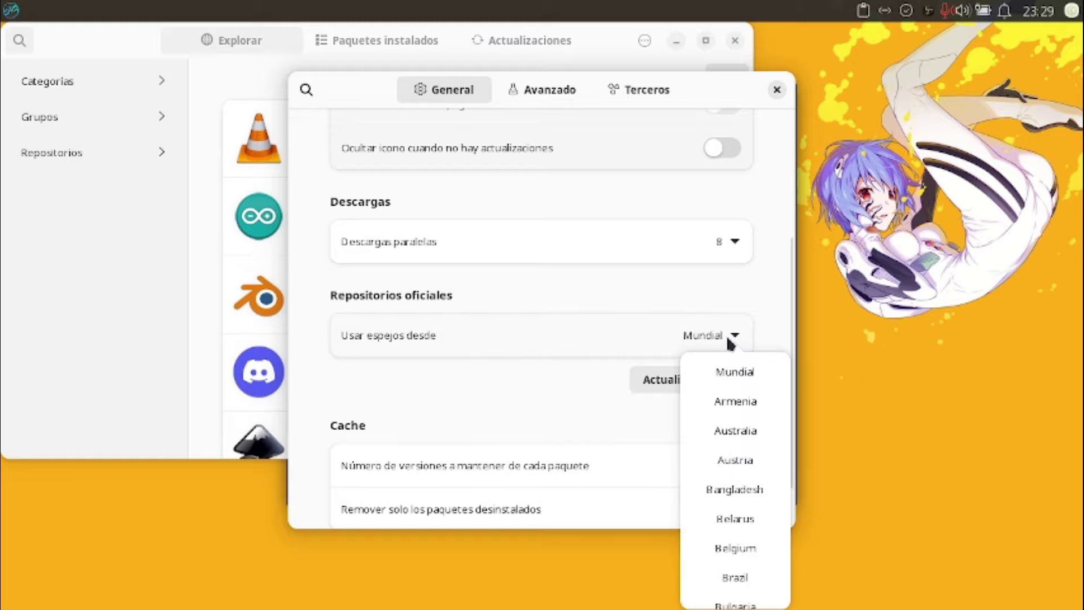
{"action": "scroll", "coordinate": [747, 486], "scroll_direction": "down", "scroll_amount": 10}
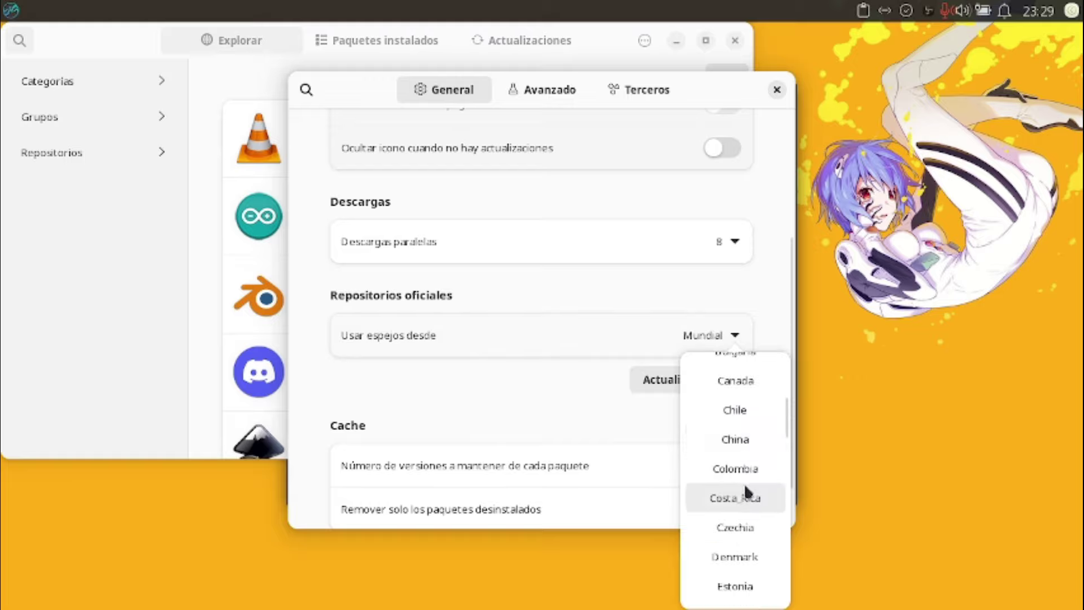
{"action": "scroll", "coordinate": [744, 484], "scroll_direction": "down", "scroll_amount": 10}
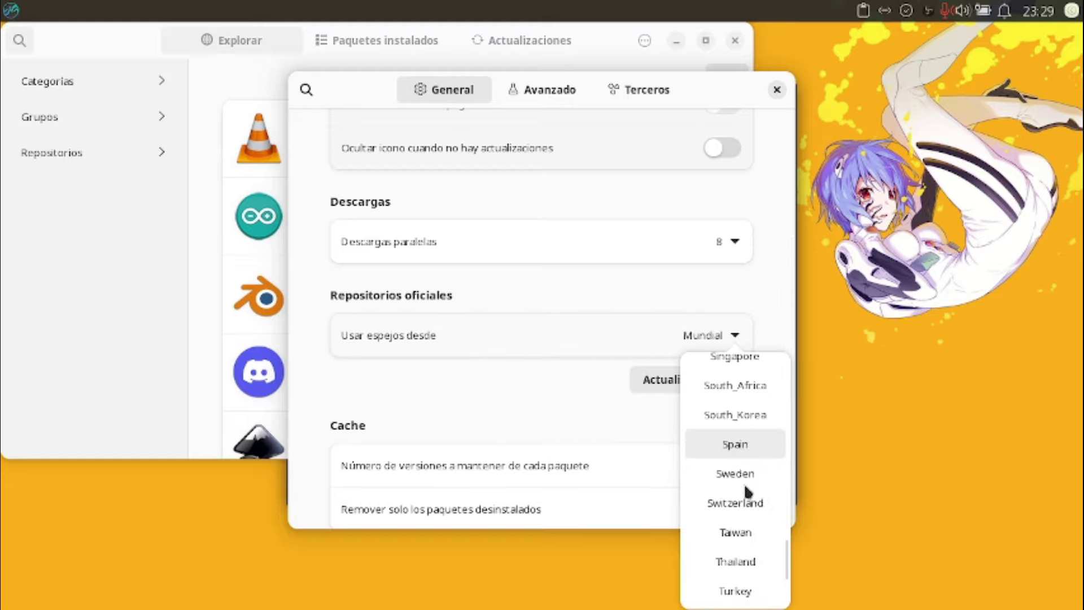
{"action": "scroll", "coordinate": [771, 576], "scroll_direction": "down", "scroll_amount": 2}
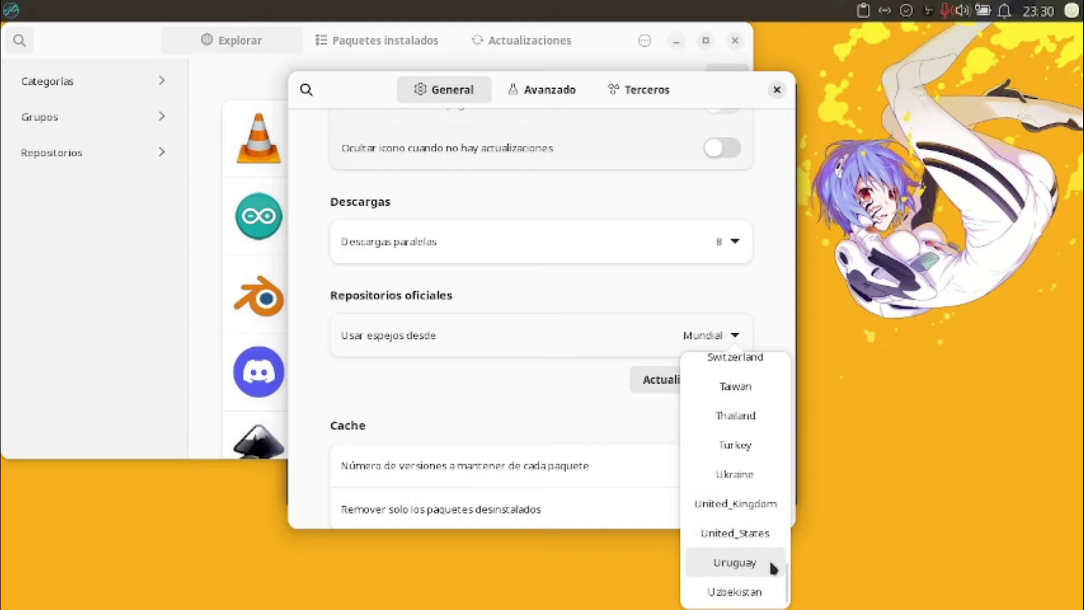
{"action": "left_click", "coordinate": [765, 544]}
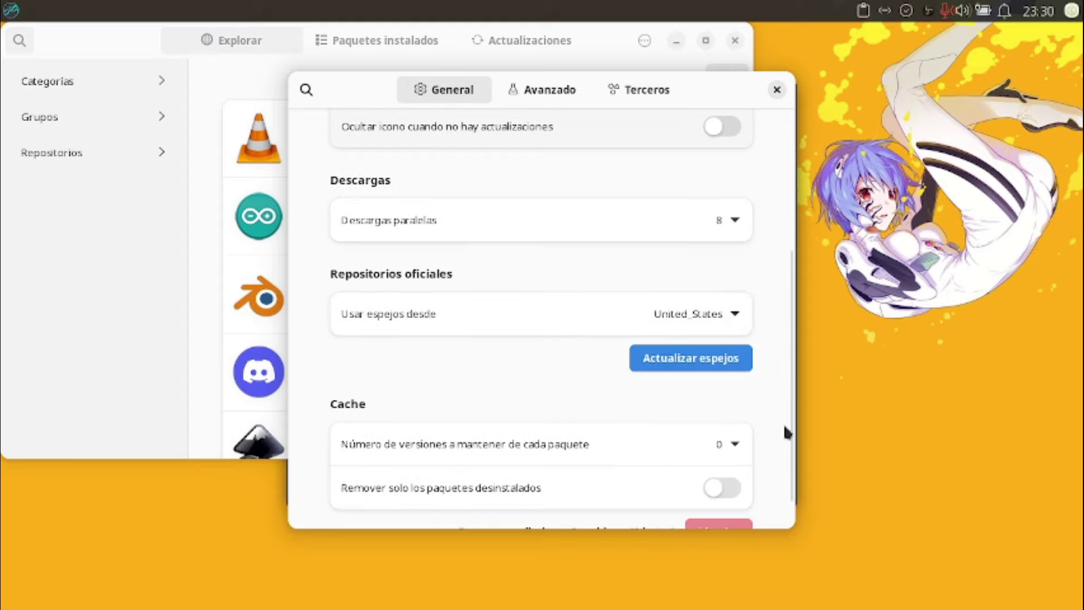
{"action": "left_click", "coordinate": [702, 361]}
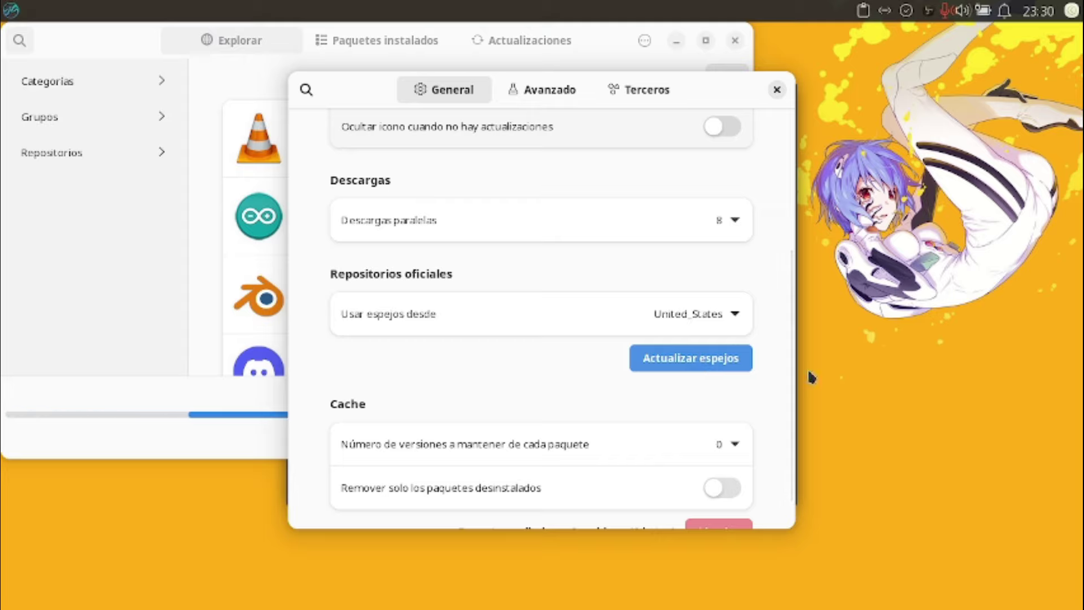
Switch to the Brave browser and open YouTube
{"action": "left_click", "coordinate": [11, 10]}
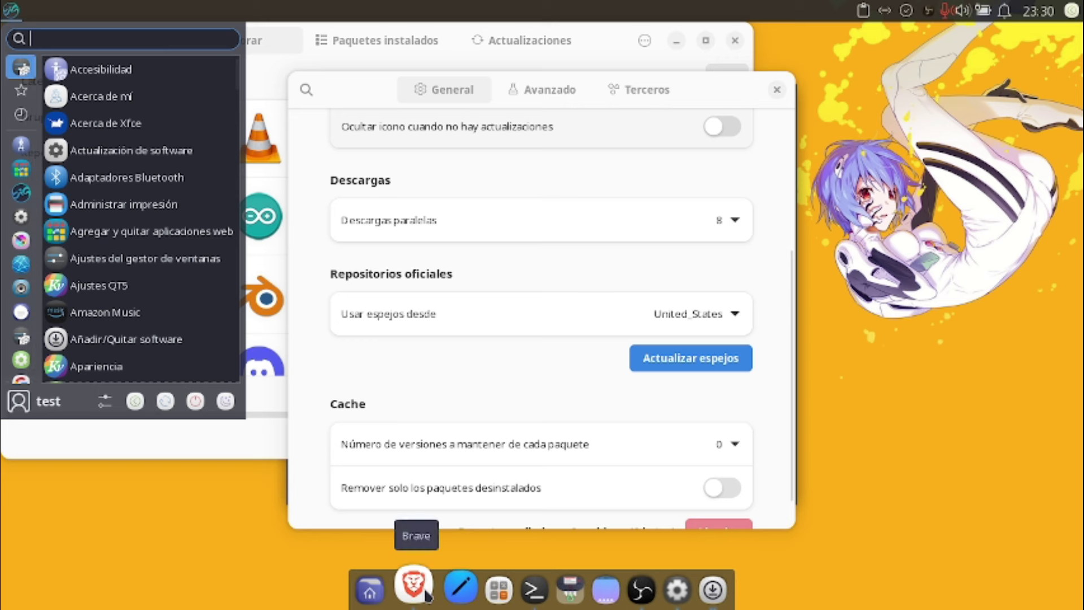
{"action": "left_click", "coordinate": [405, 589]}
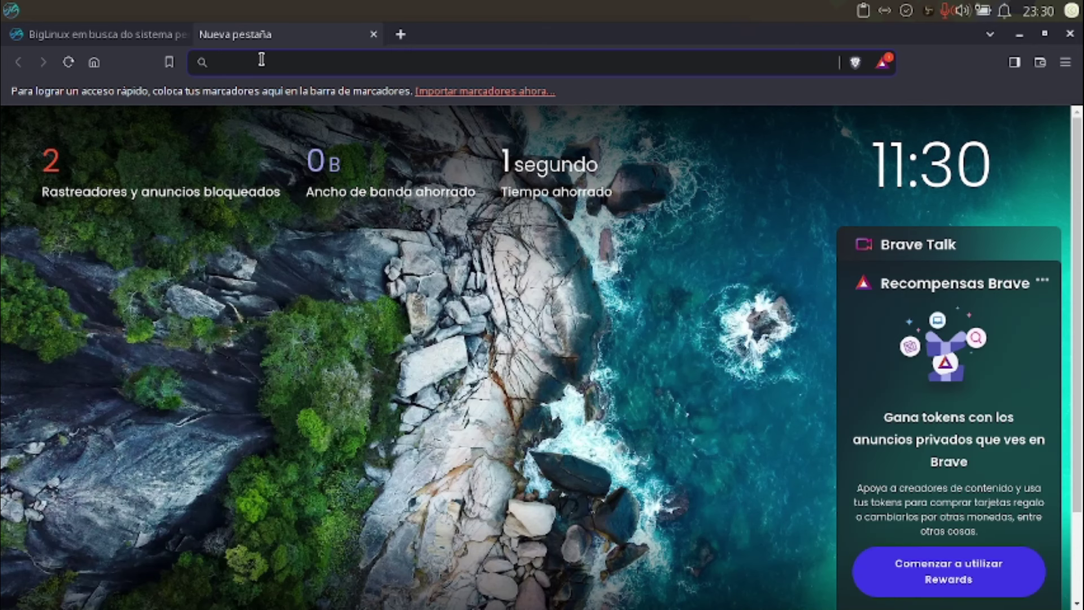
{"action": "type", "text": "youtube"}
{"action": "key", "text": "Return"}
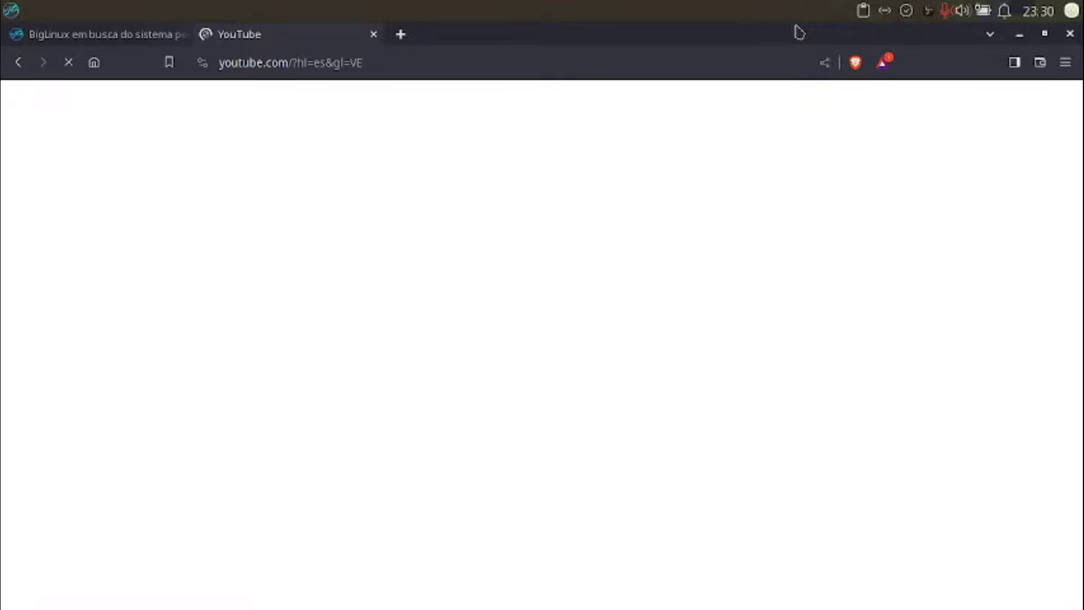
Return to the package manager, close its preferences, and bring the YouTube page back to the front
{"action": "left_click", "coordinate": [699, 587]}
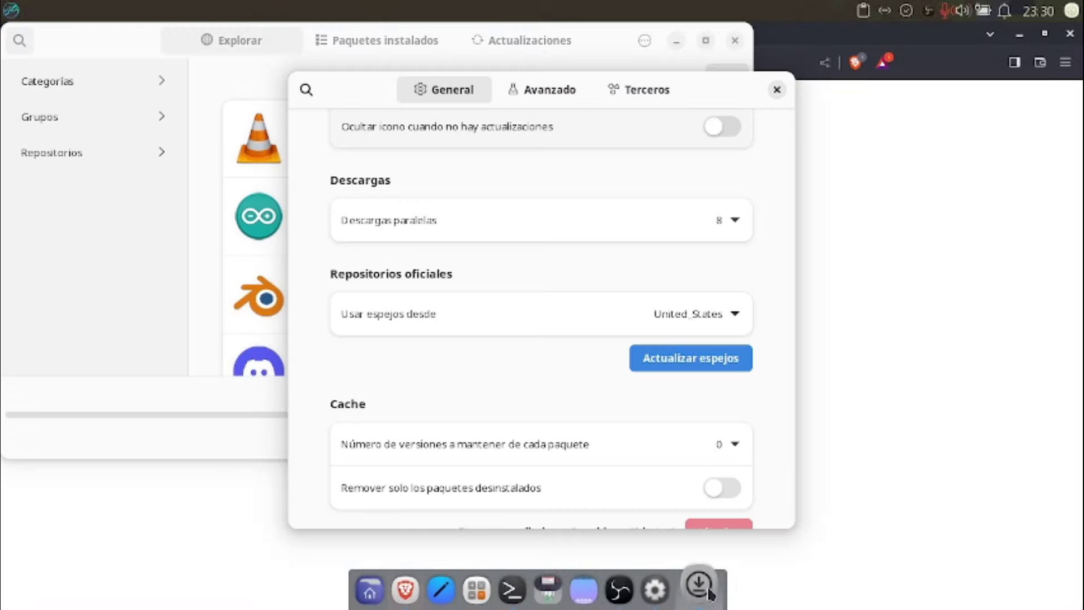
{"action": "left_click", "coordinate": [715, 361]}
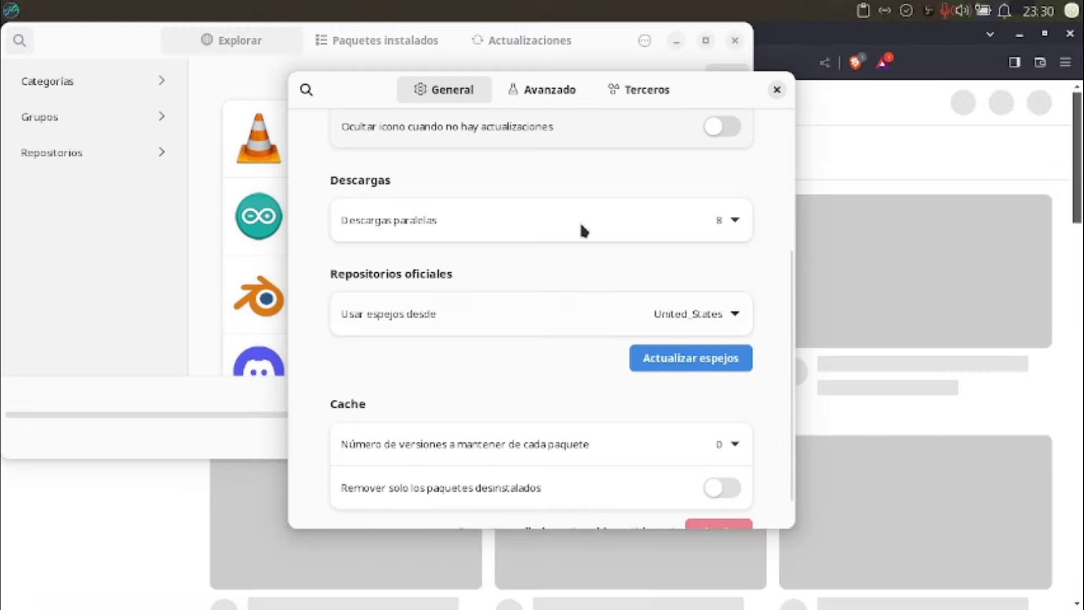
{"action": "left_click", "coordinate": [777, 89]}
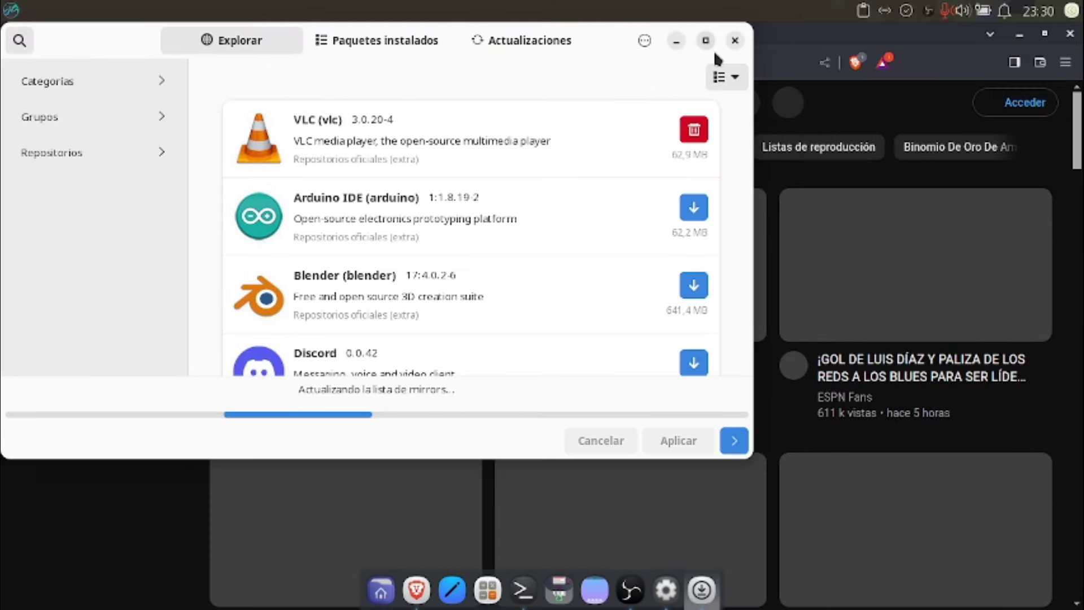
{"action": "left_click_drag", "start_coordinate": [727, 51], "coordinate": [806, 114]}
{"action": "left_click", "coordinate": [753, 109]}
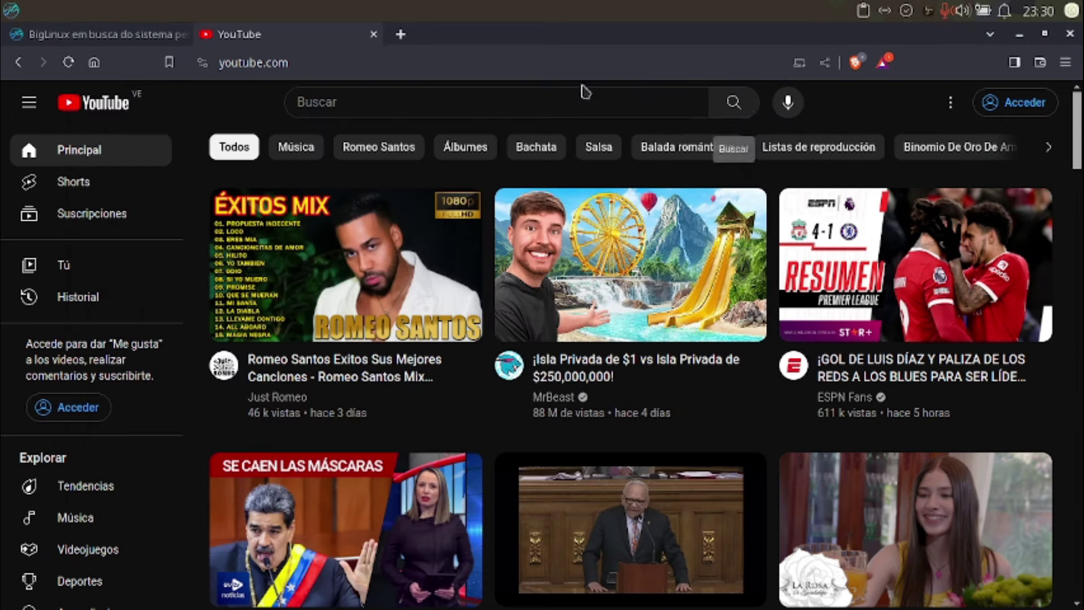
Search YouTube for "maquinas linuxeras" and open the Máquinas Linuxeras channel
{"action": "left_click", "coordinate": [450, 97]}
{"action": "type", "text": "m"}
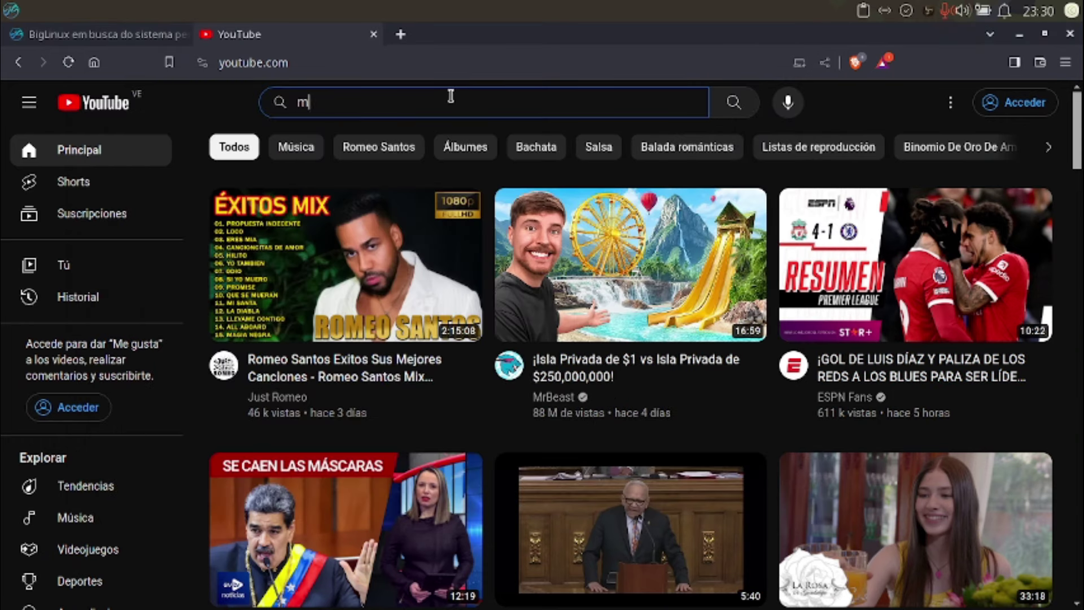
{"action": "type", "text": "aquinas linu"}
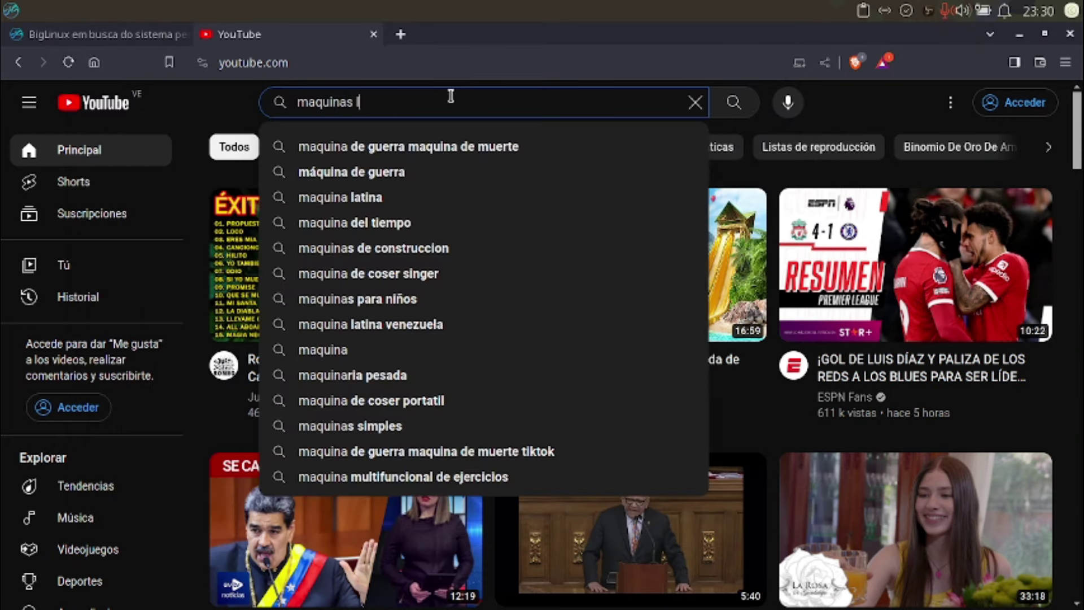
{"action": "type", "text": "xeras"}
{"action": "key", "text": "Return"}
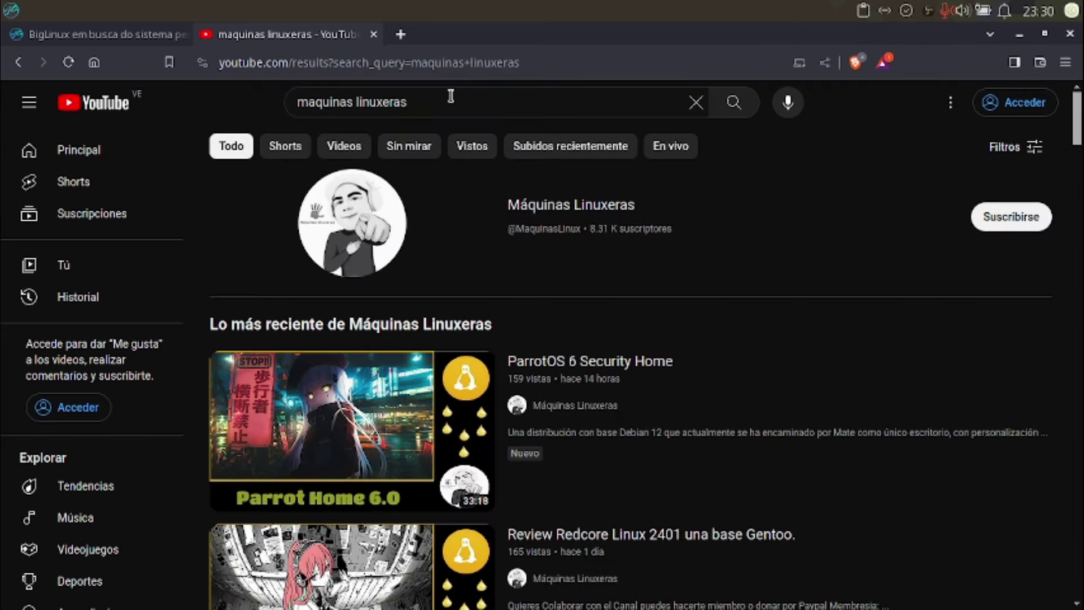
{"action": "left_click", "coordinate": [523, 206]}
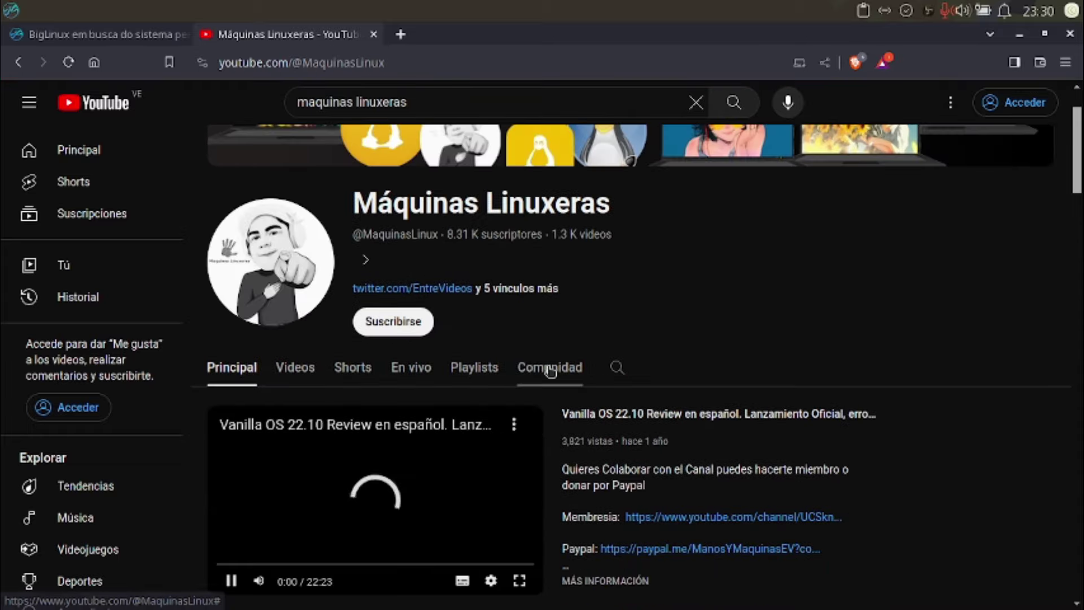
Look through the community posts (Comunidad) of the Máquinas Linuxeras channel
{"action": "left_click", "coordinate": [551, 370]}
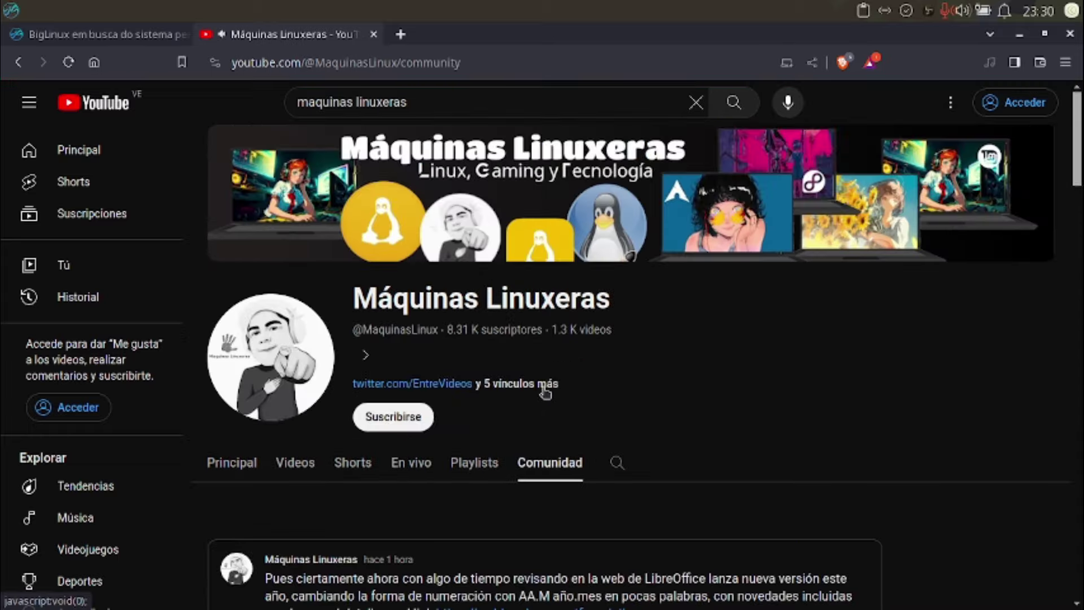
{"action": "scroll", "coordinate": [545, 392], "scroll_direction": "down", "scroll_amount": 15}
{"action": "scroll", "coordinate": [545, 392], "scroll_direction": "up", "scroll_amount": 6}
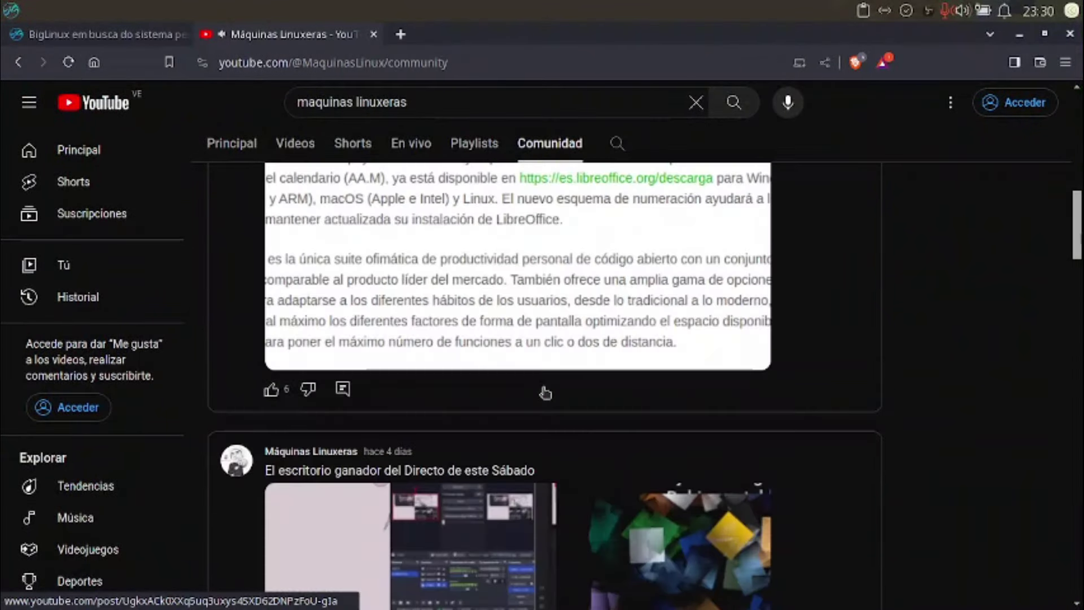
{"action": "scroll", "coordinate": [544, 393], "scroll_direction": "up", "scroll_amount": 10}
{"action": "scroll", "coordinate": [544, 392], "scroll_direction": "down", "scroll_amount": 4}
{"action": "scroll", "coordinate": [544, 391], "scroll_direction": "up", "scroll_amount": 4}
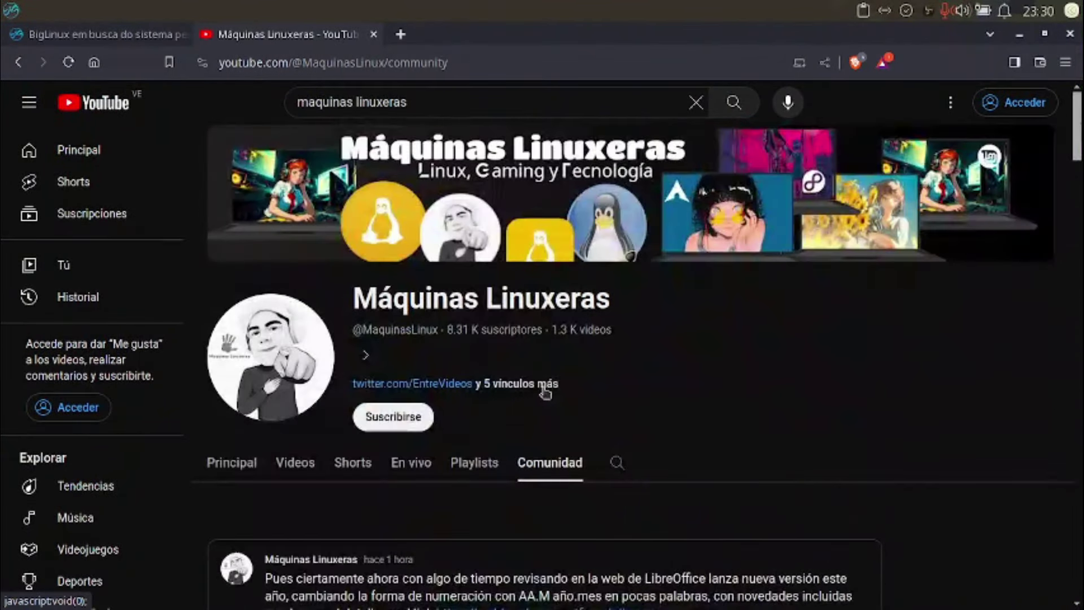
{"action": "scroll", "coordinate": [545, 391], "scroll_direction": "down", "scroll_amount": 6}
{"action": "scroll", "coordinate": [545, 393], "scroll_direction": "up", "scroll_amount": 10}
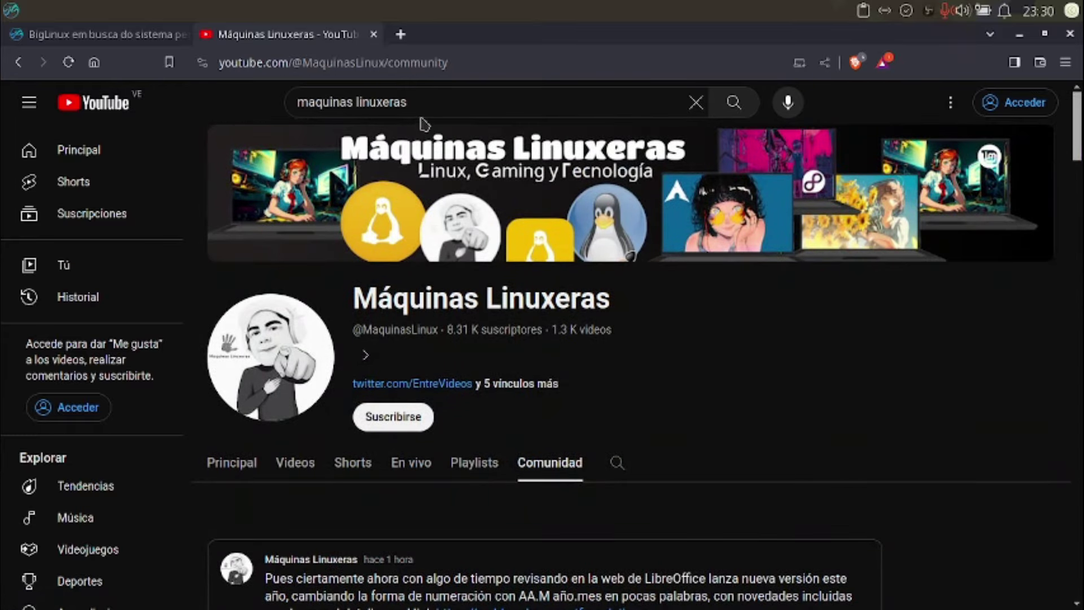
Search YouTube for "blender open movie" and open the video "CHARGE - Blender Open Movie"
{"action": "left_click", "coordinate": [420, 106]}
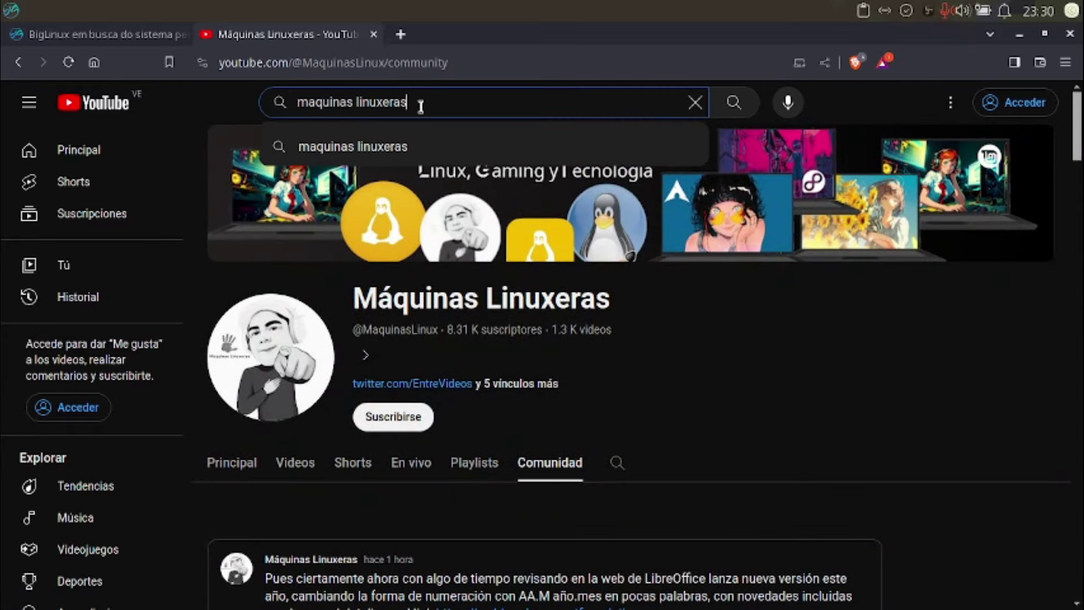
{"action": "type", "text": "ble"}
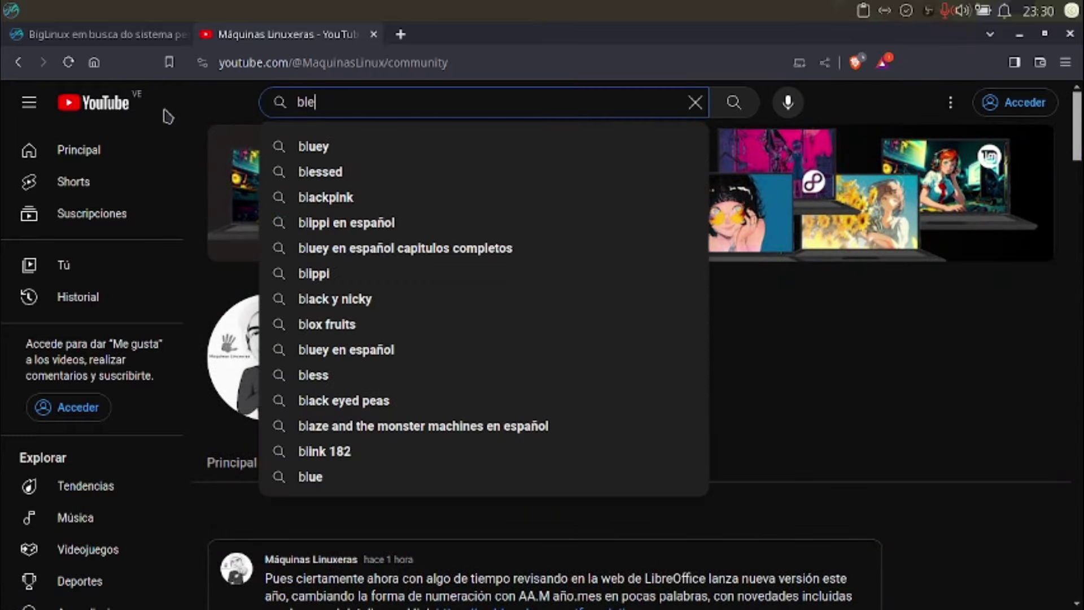
{"action": "type", "text": "nder open "}
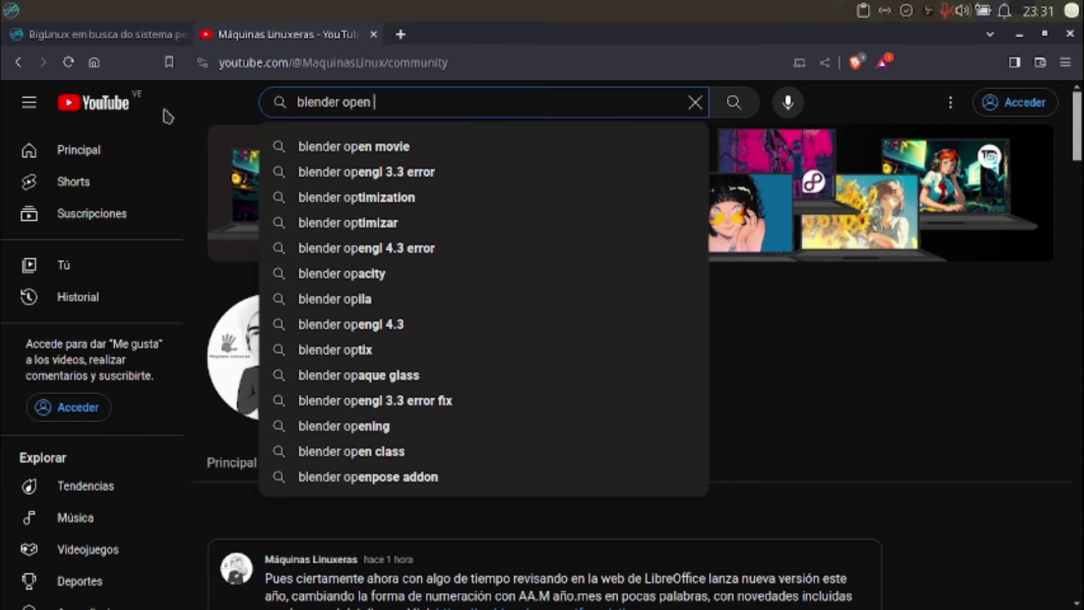
{"action": "type", "text": "movie"}
{"action": "key", "text": "Return"}
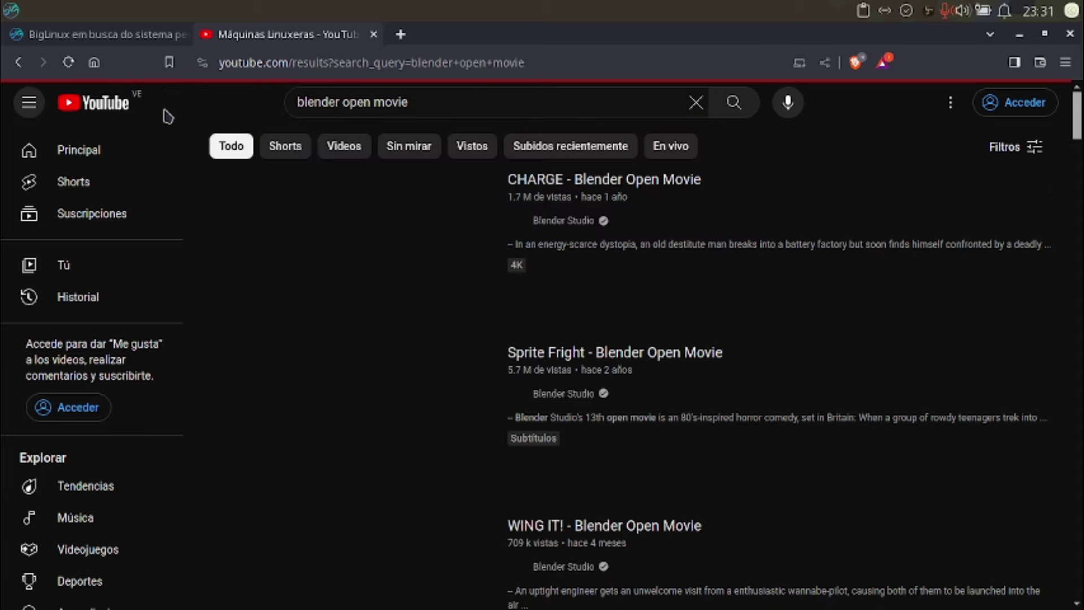
{"action": "left_click", "coordinate": [699, 312]}
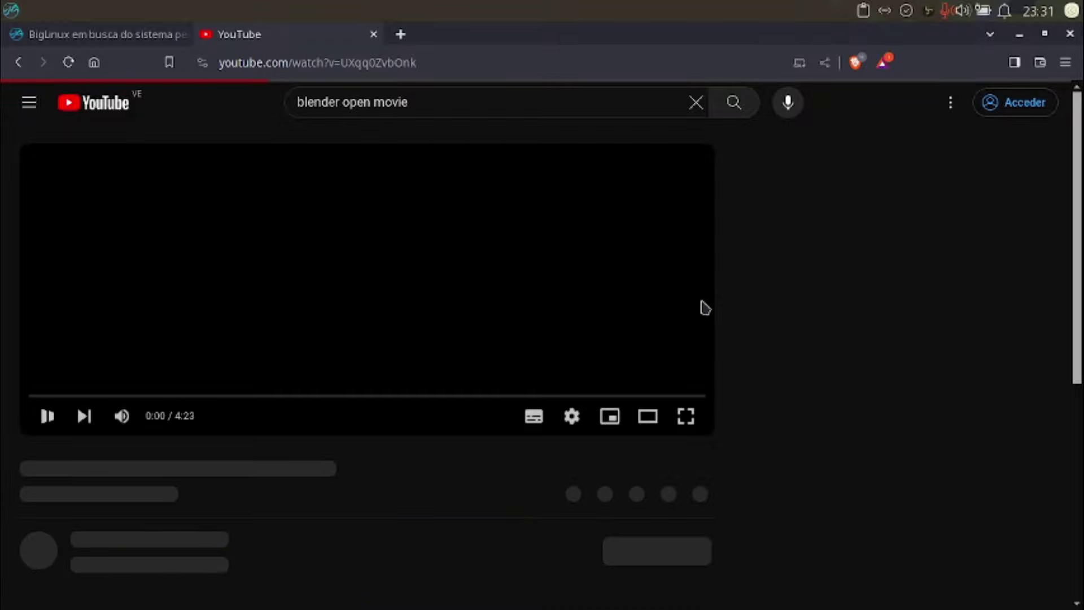
Switch the CHARGE video to theater mode and show its playback statistics overlay
{"action": "left_click", "coordinate": [648, 419]}
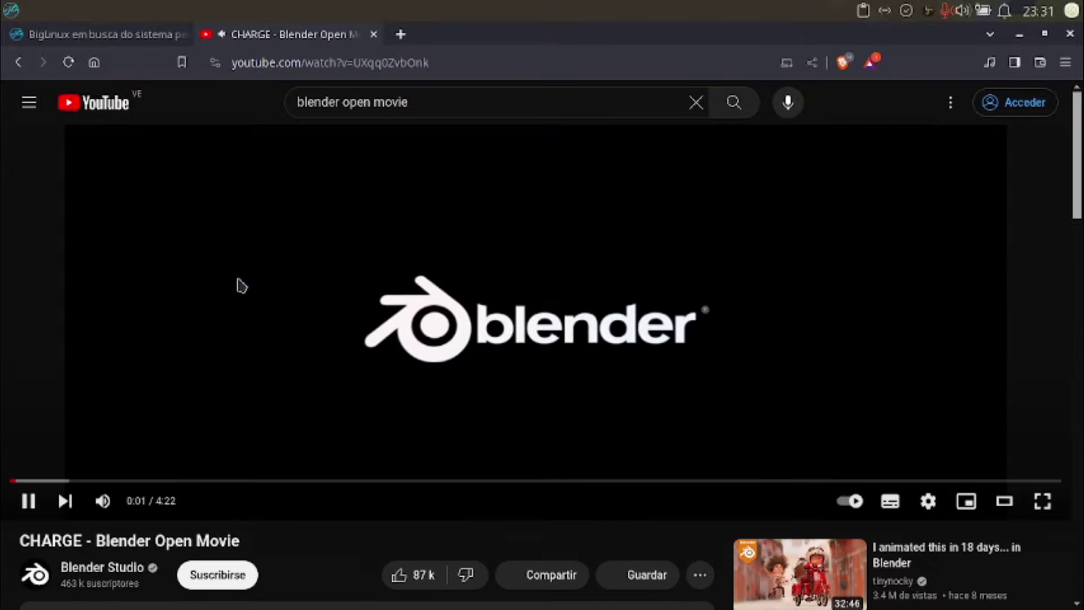
{"action": "right_click", "coordinate": [238, 281]}
{"action": "left_click", "coordinate": [345, 489]}
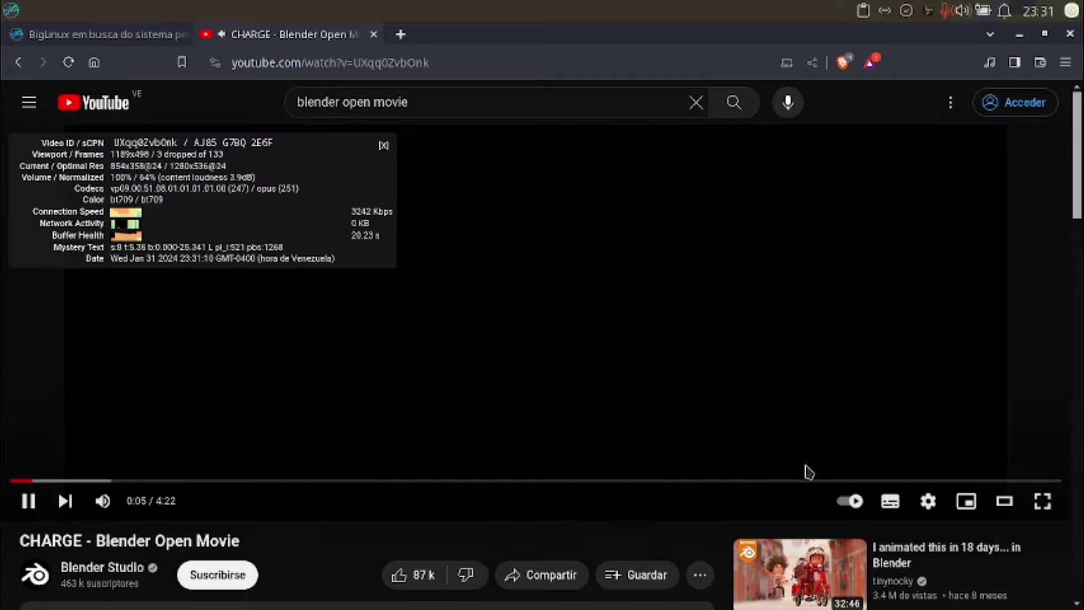
Set the video's playback quality to 1080p
{"action": "left_click", "coordinate": [928, 502]}
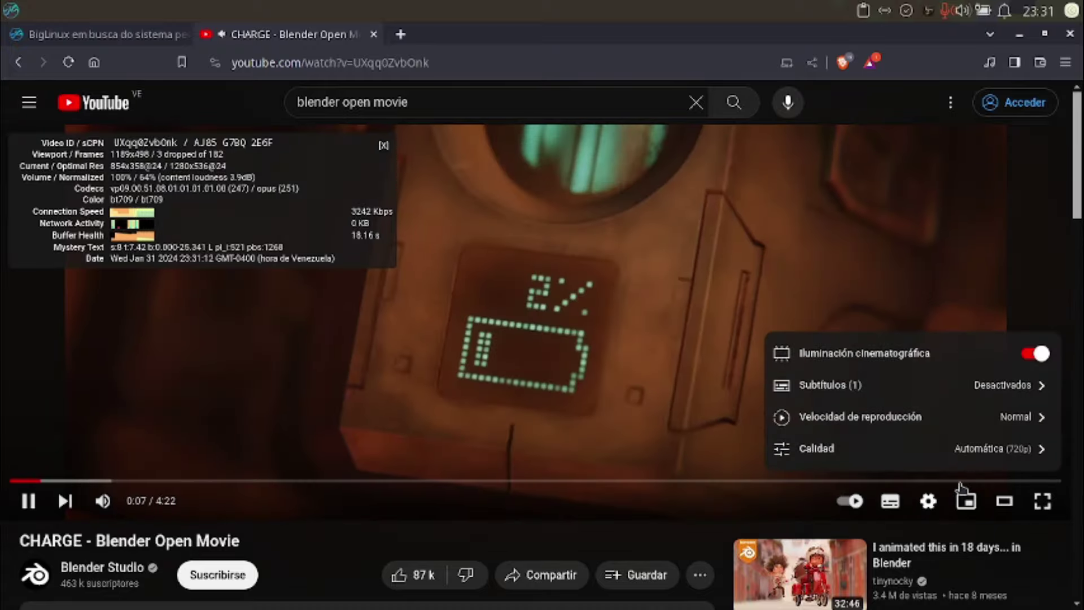
{"action": "left_click", "coordinate": [995, 449]}
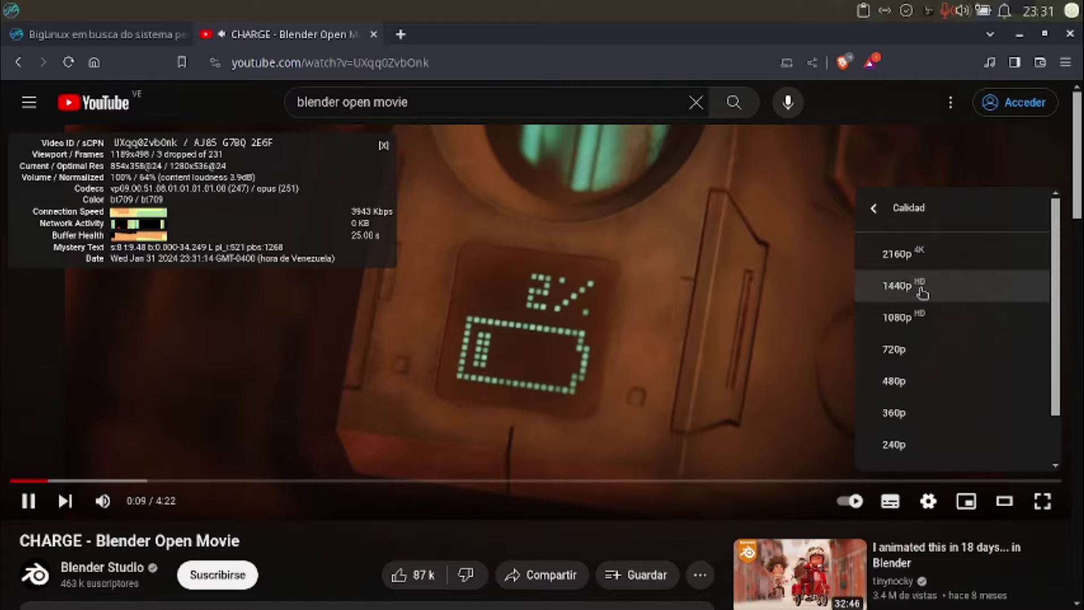
{"action": "left_click", "coordinate": [917, 318]}
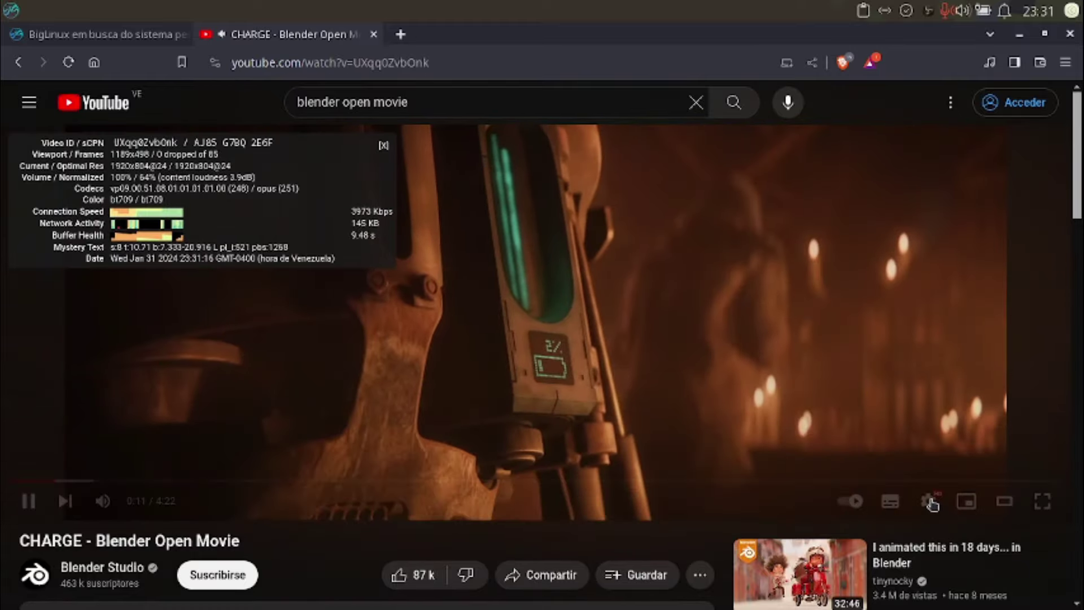
Raise the video's playback quality to 1440p
{"action": "left_click", "coordinate": [928, 501]}
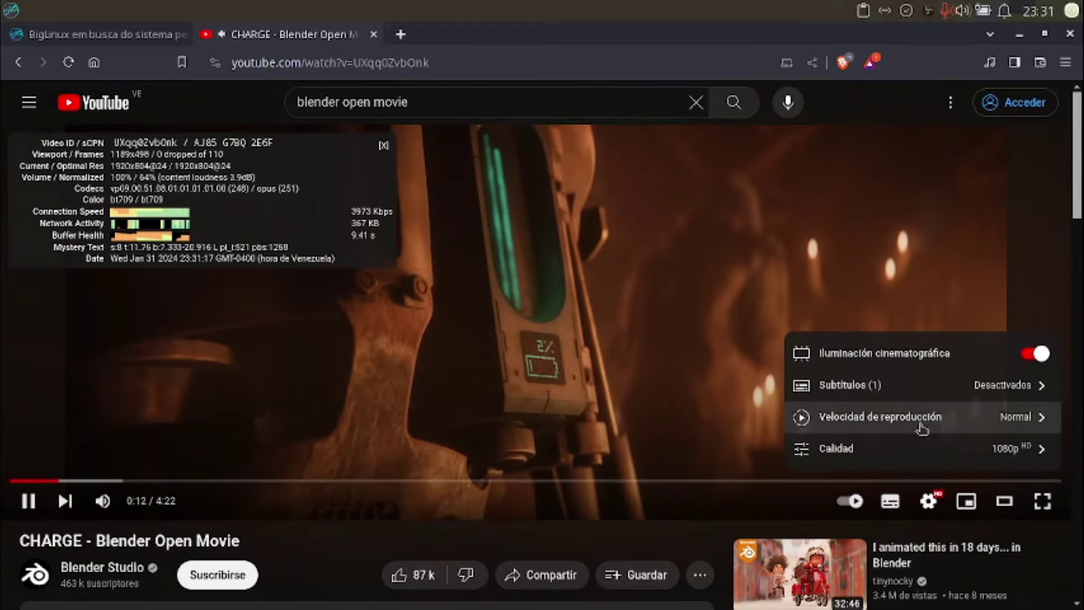
{"action": "left_click", "coordinate": [932, 449]}
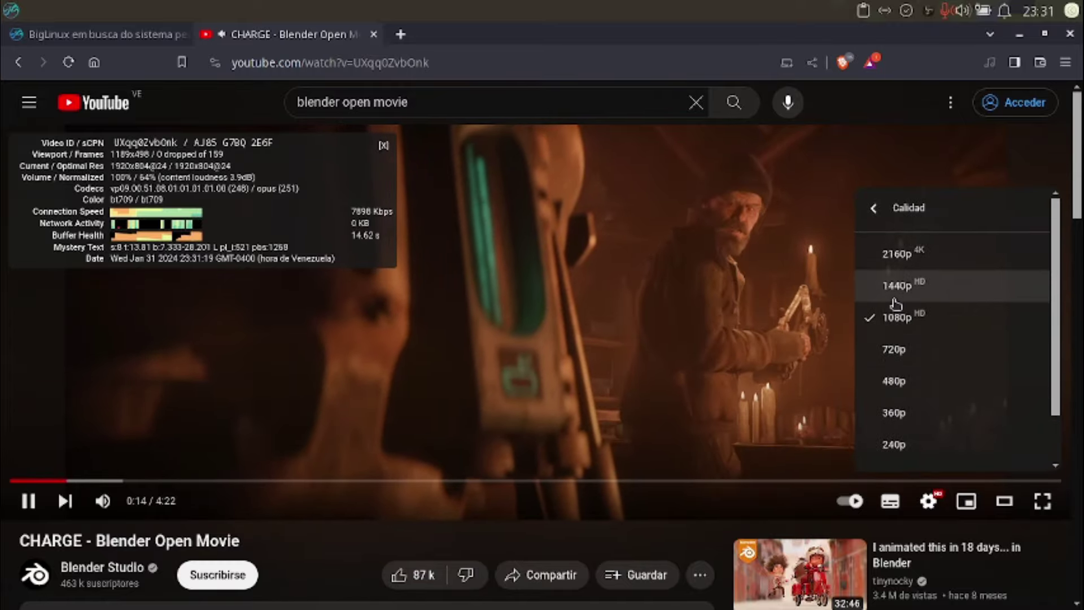
{"action": "left_click", "coordinate": [898, 286]}
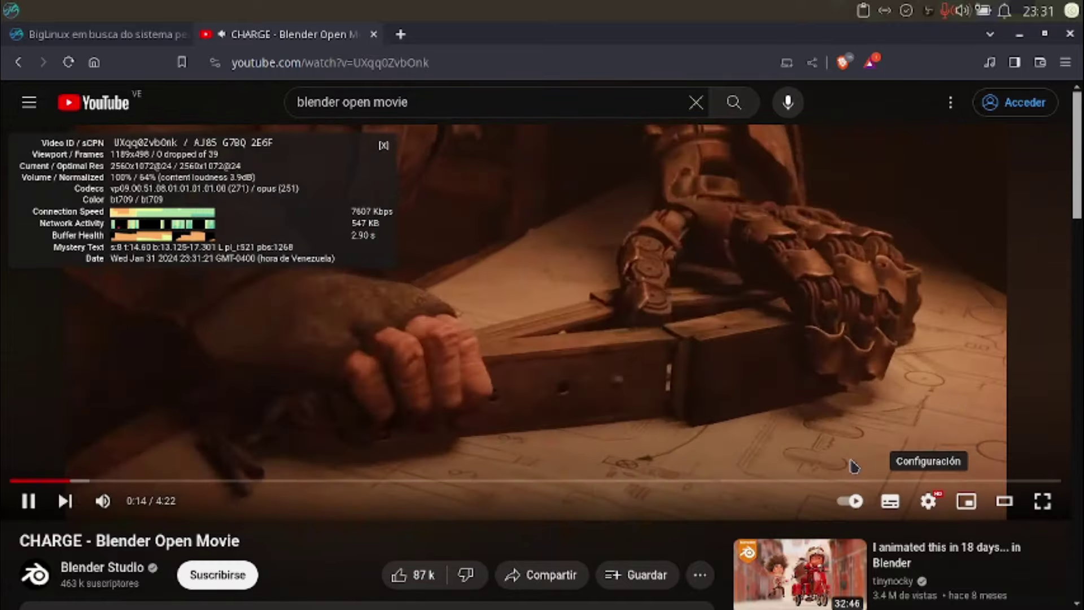
Skip the CHARGE video ahead to about 0:39 and raise its playback quality to 4K (3840x1608)
{"action": "left_click", "coordinate": [167, 482]}
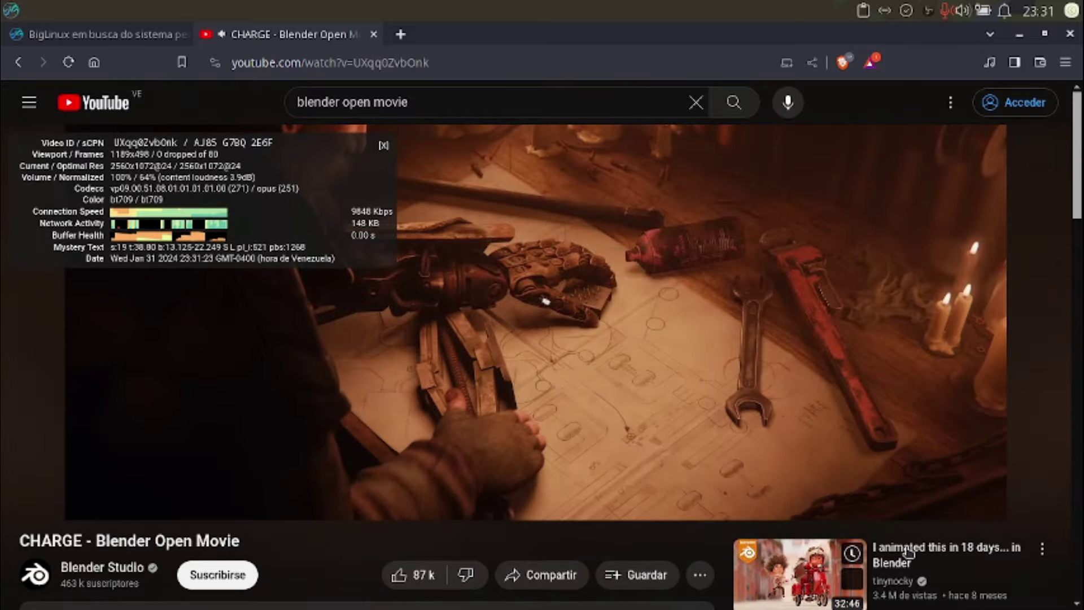
{"action": "mouse_move", "coordinate": [915, 547]}
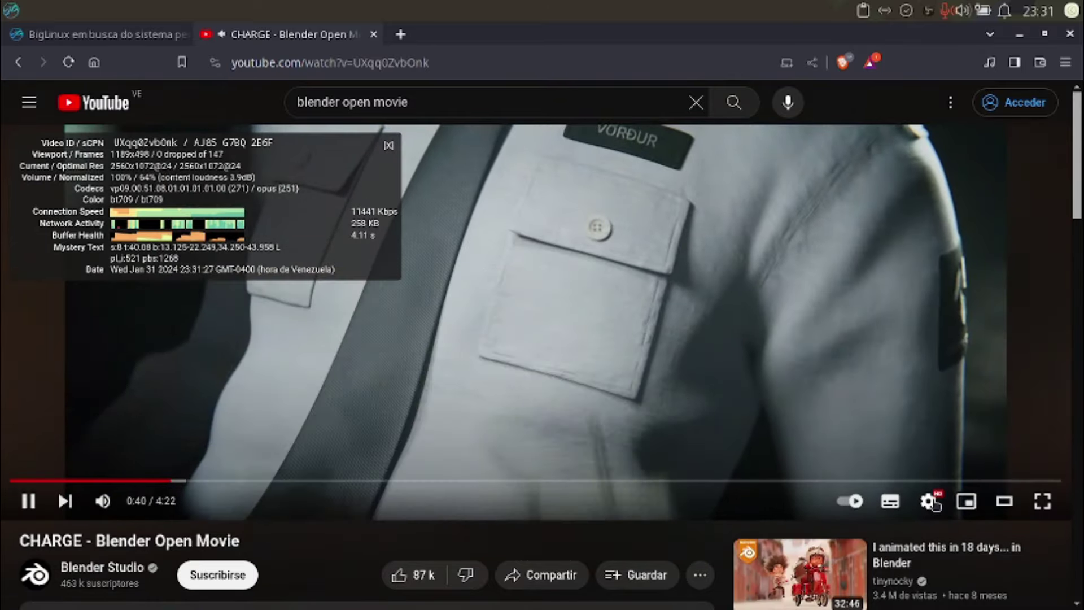
{"action": "left_click", "coordinate": [930, 501]}
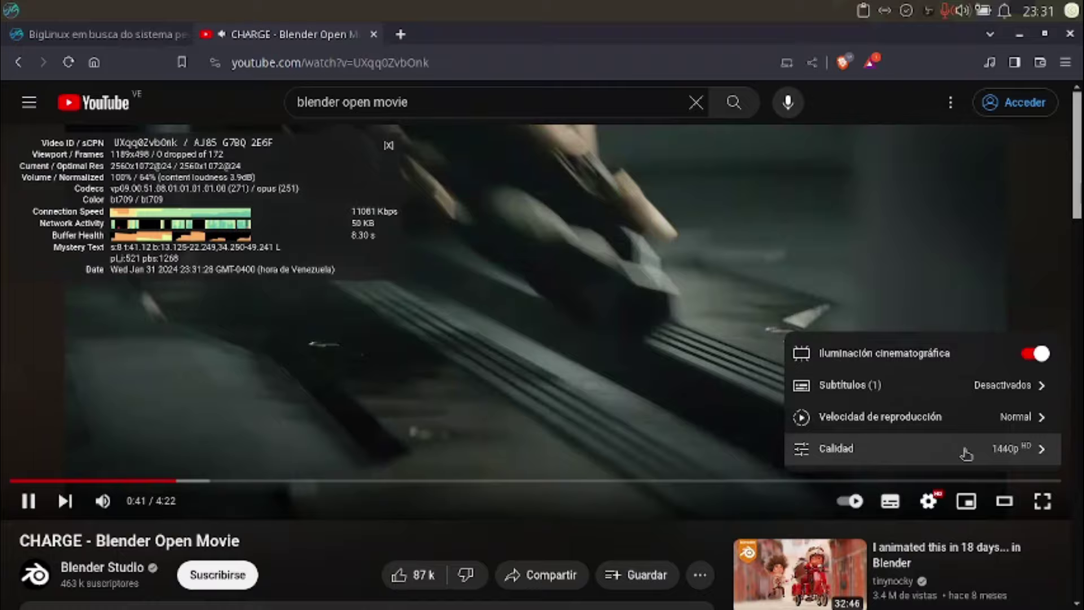
{"action": "left_click", "coordinate": [967, 450]}
{"action": "left_click", "coordinate": [898, 254]}
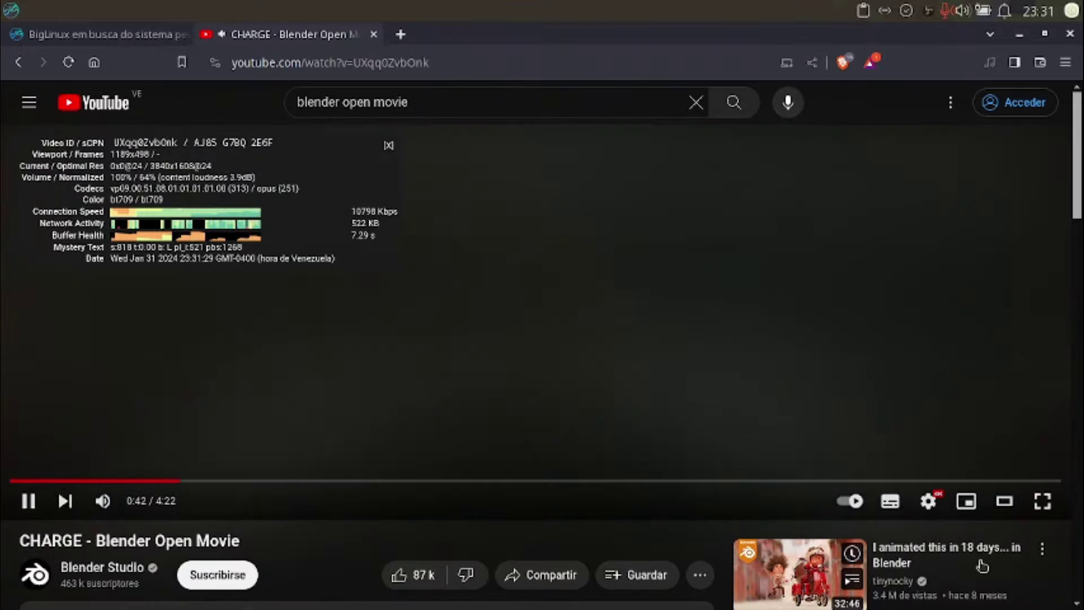
{"action": "mouse_move", "coordinate": [983, 565]}
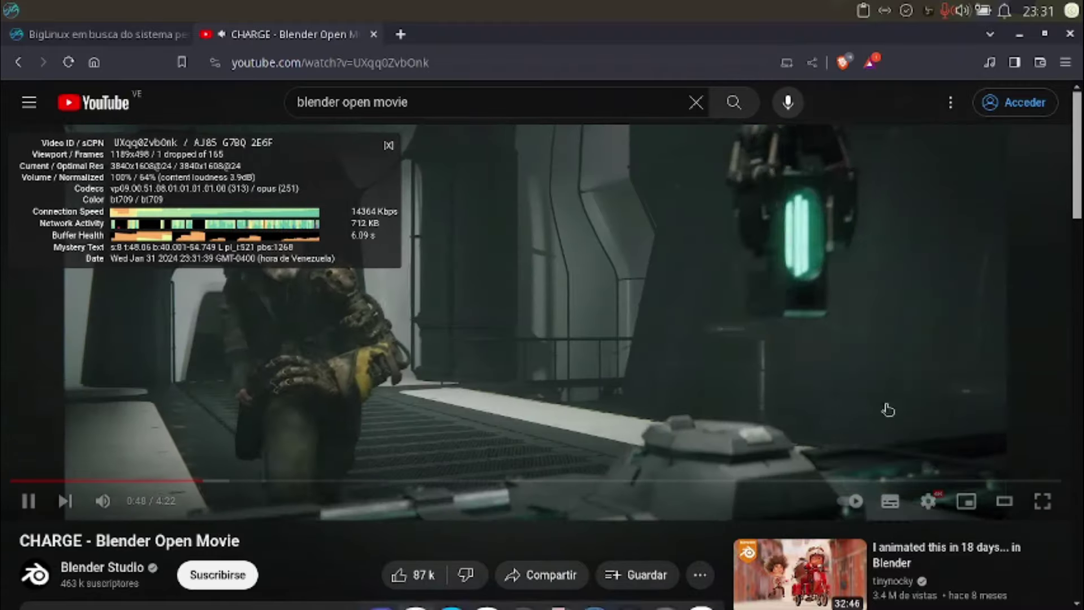
Look briefly at the open BigLinux homepage, then return to the CHARGE video and pause it
{"action": "left_click", "coordinate": [51, 37]}
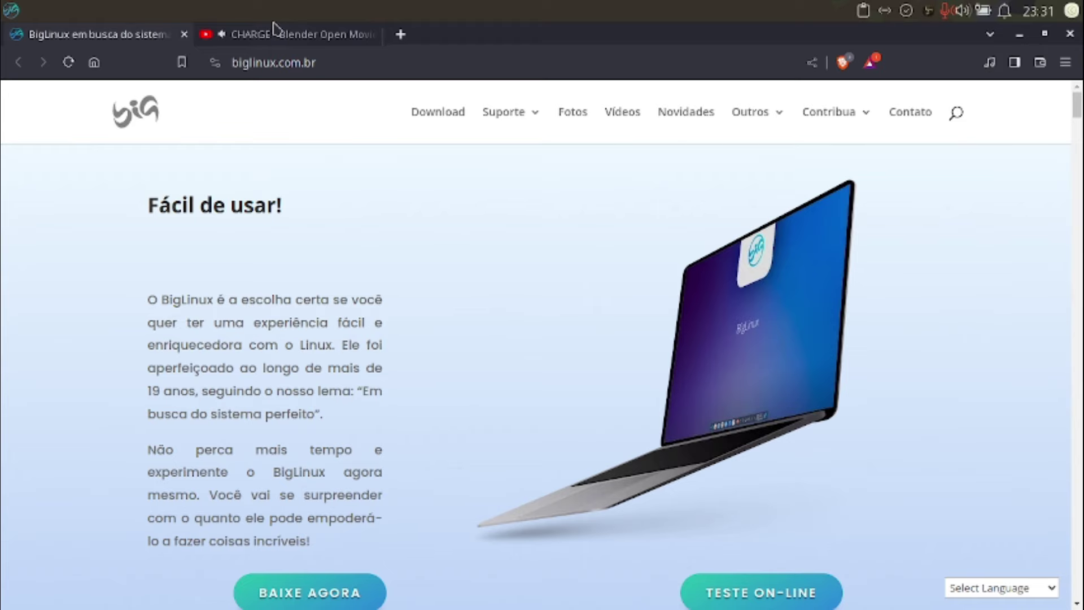
{"action": "left_click", "coordinate": [264, 31]}
{"action": "key", "text": "space"}
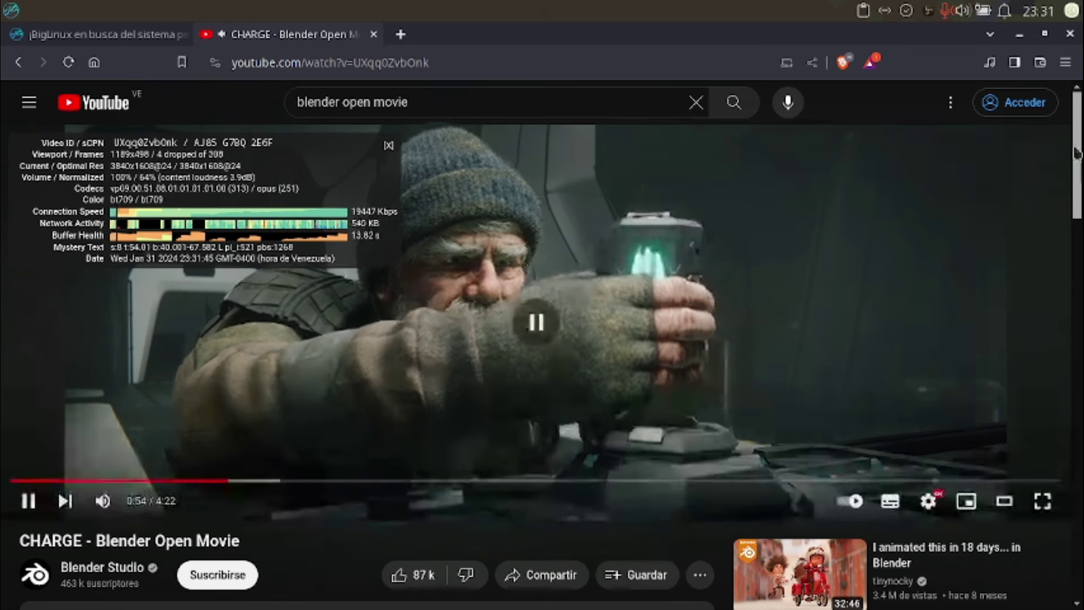
Minimize the browser and examine the CPU, memory and network load in the terminal's btop monitor
{"action": "left_click", "coordinate": [1019, 34]}
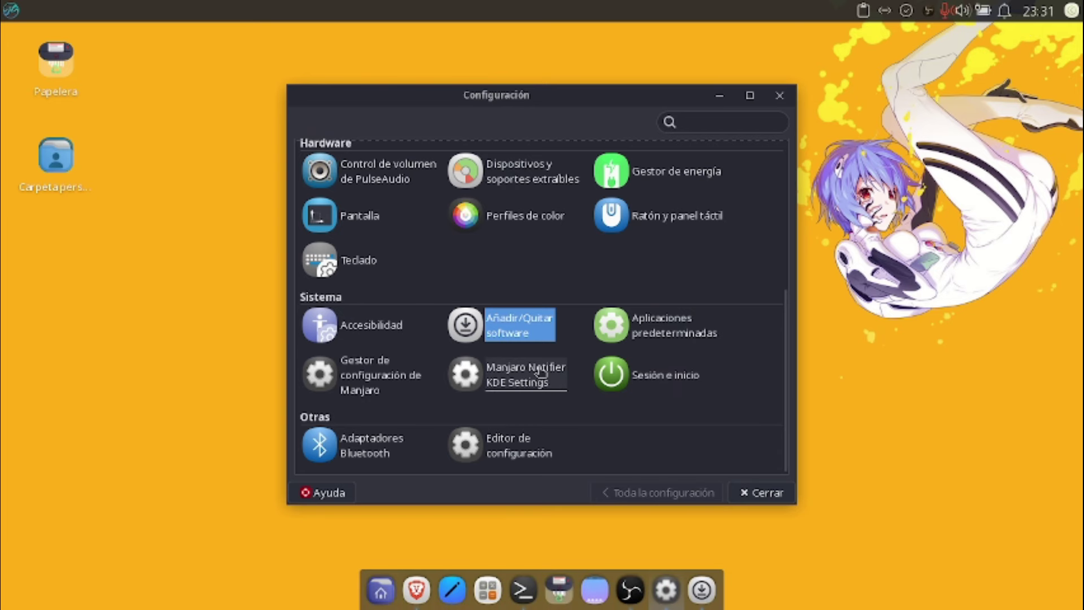
{"action": "left_click", "coordinate": [522, 589]}
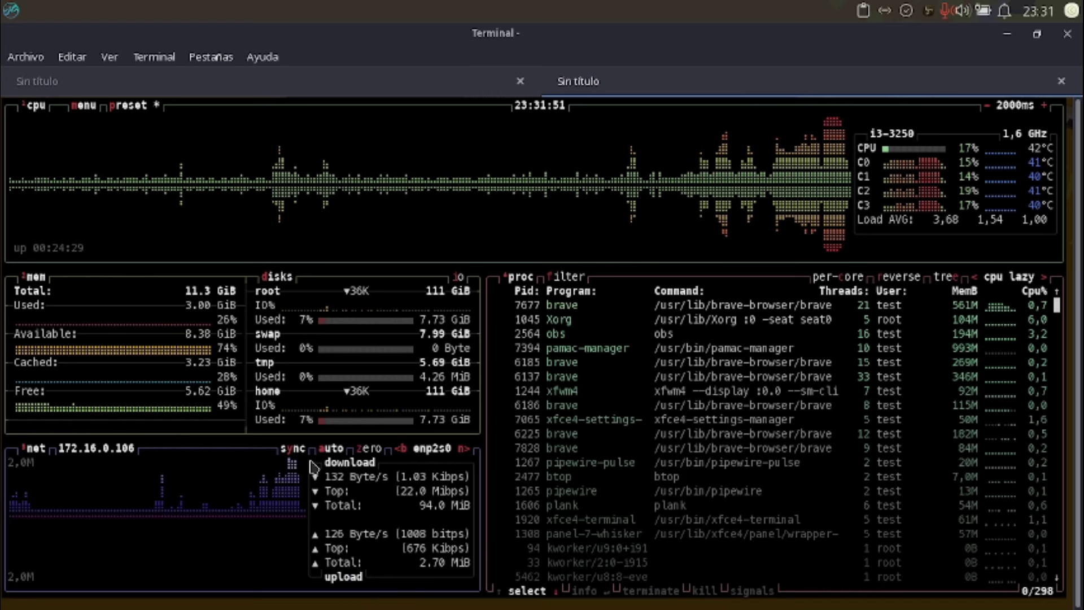
{"action": "mouse_move", "coordinate": [631, 603]}
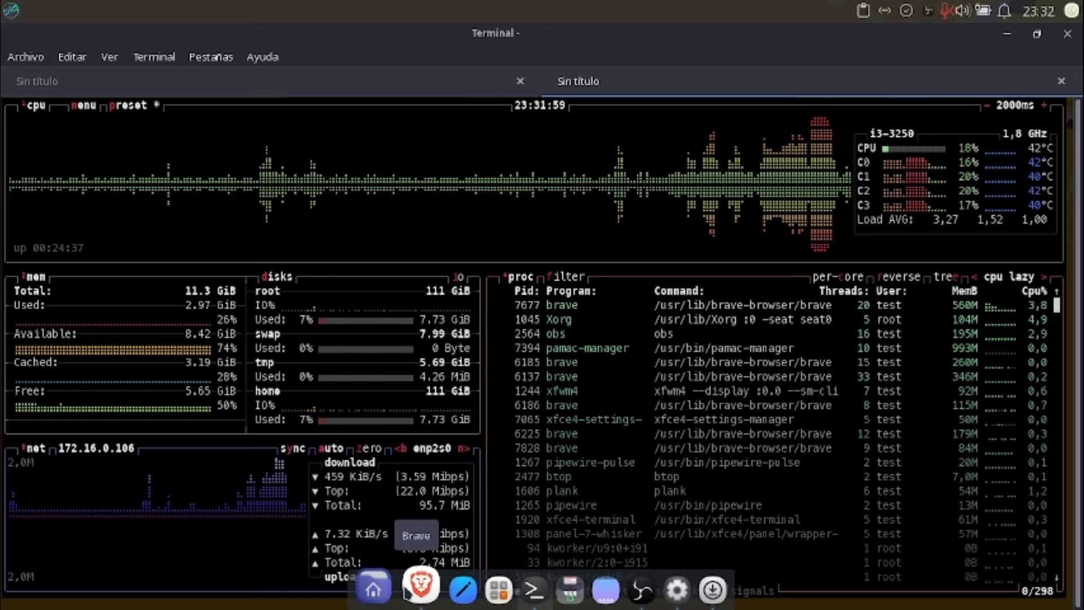
Switch back to Brave and look through the feature sections of the BigLinux homepage
{"action": "left_click", "coordinate": [419, 587]}
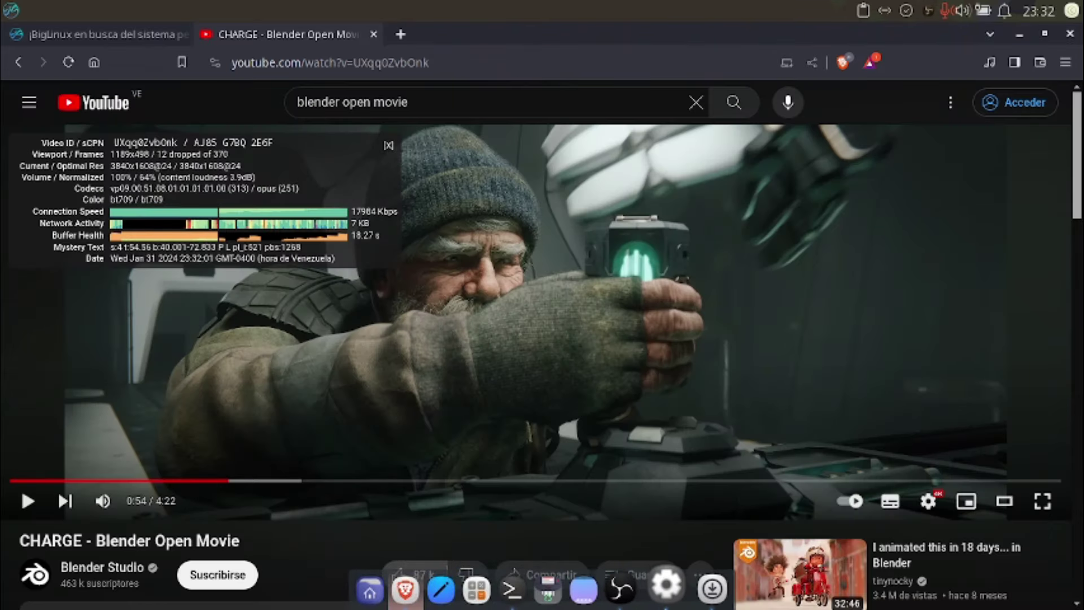
{"action": "left_click", "coordinate": [77, 37]}
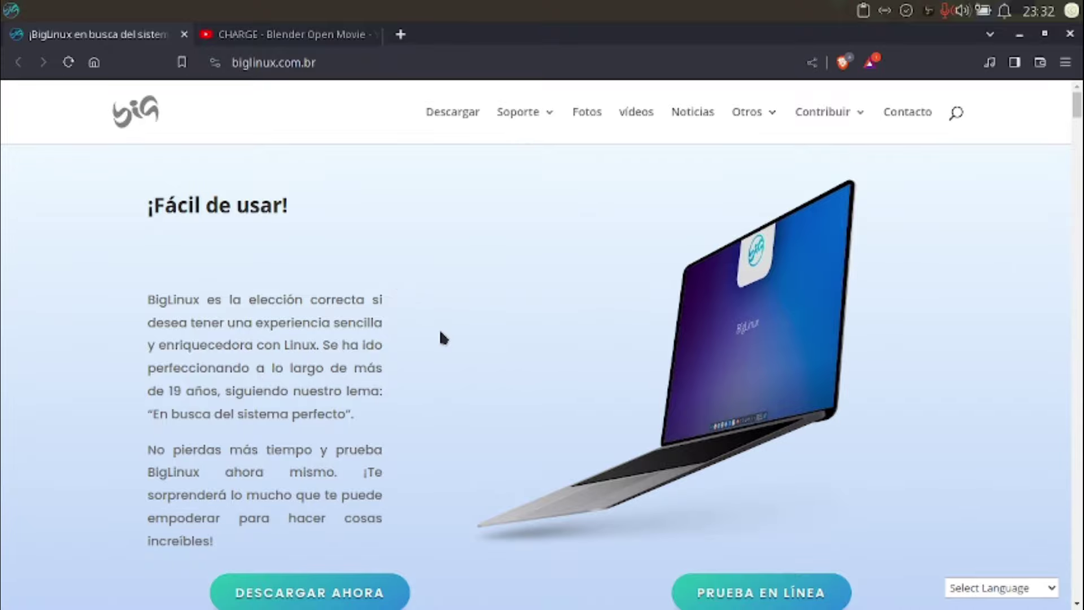
{"action": "scroll", "coordinate": [440, 337], "scroll_direction": "down", "scroll_amount": 10}
{"action": "scroll", "coordinate": [442, 337], "scroll_direction": "down", "scroll_amount": 15}
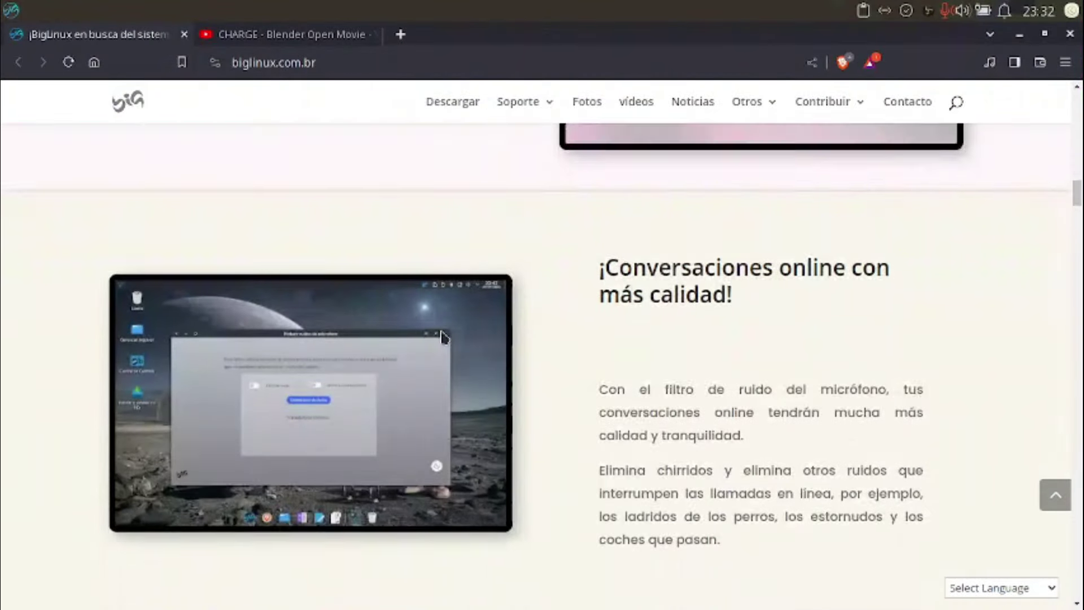
{"action": "scroll", "coordinate": [441, 337], "scroll_direction": "down", "scroll_amount": 15}
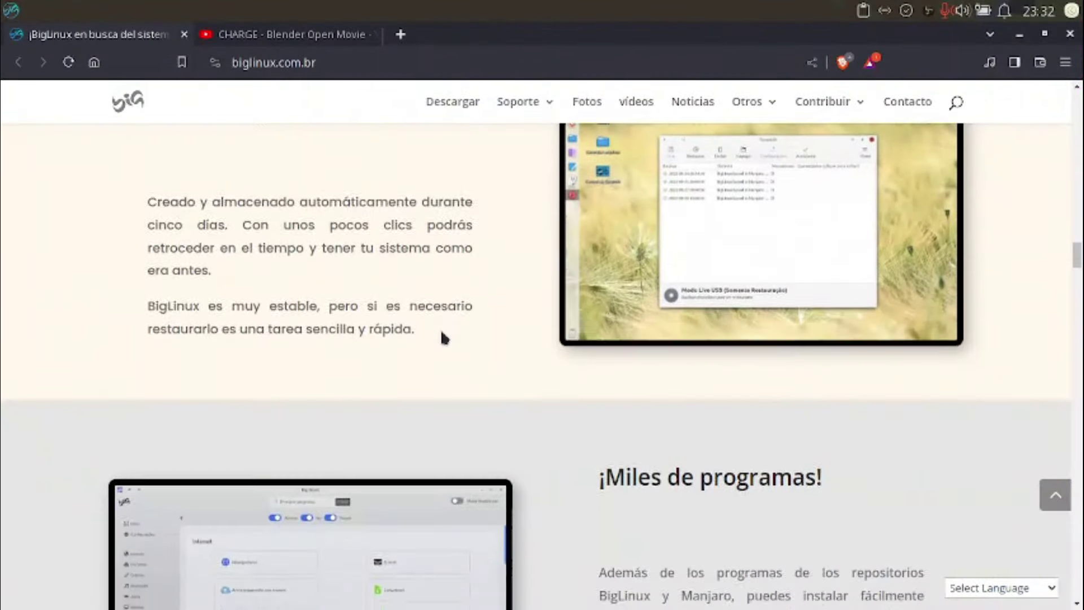
{"action": "scroll", "coordinate": [445, 337], "scroll_direction": "up", "scroll_amount": 6}
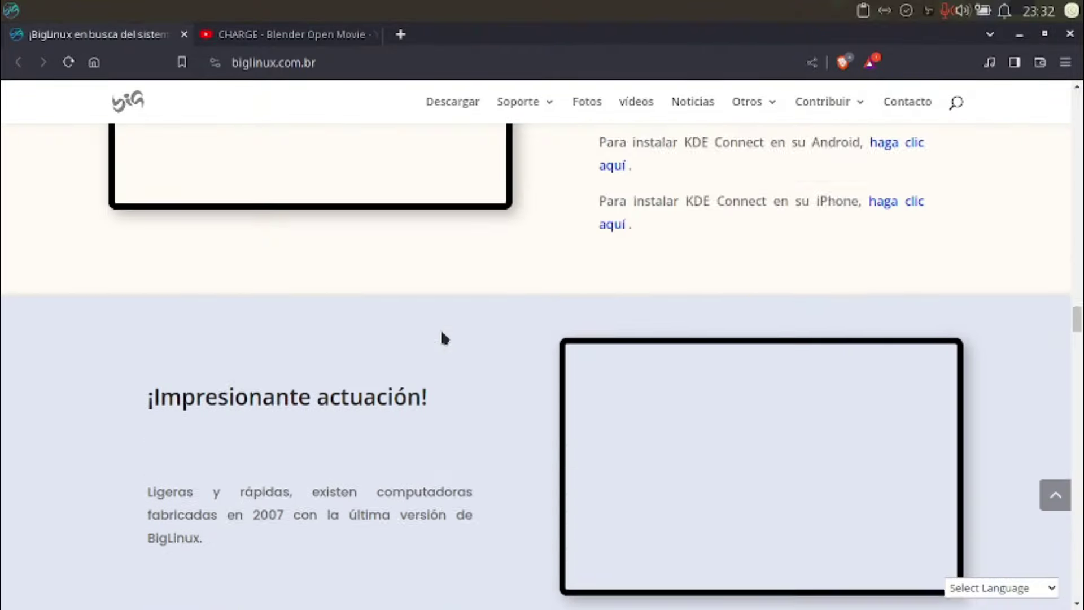
{"action": "scroll", "coordinate": [441, 337], "scroll_direction": "down", "scroll_amount": 15}
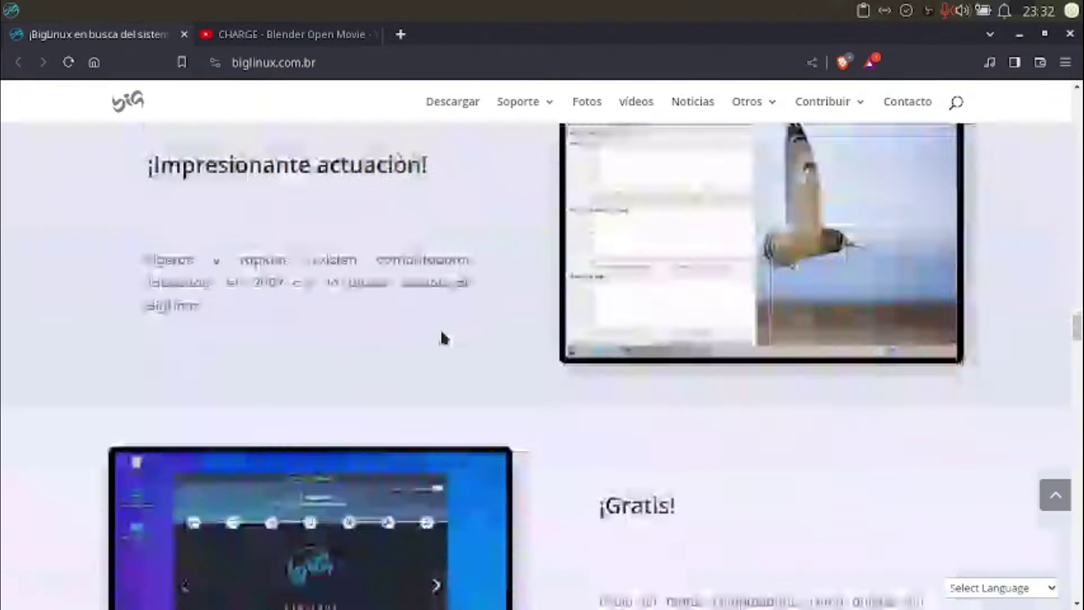
{"action": "scroll", "coordinate": [443, 337], "scroll_direction": "down", "scroll_amount": 10}
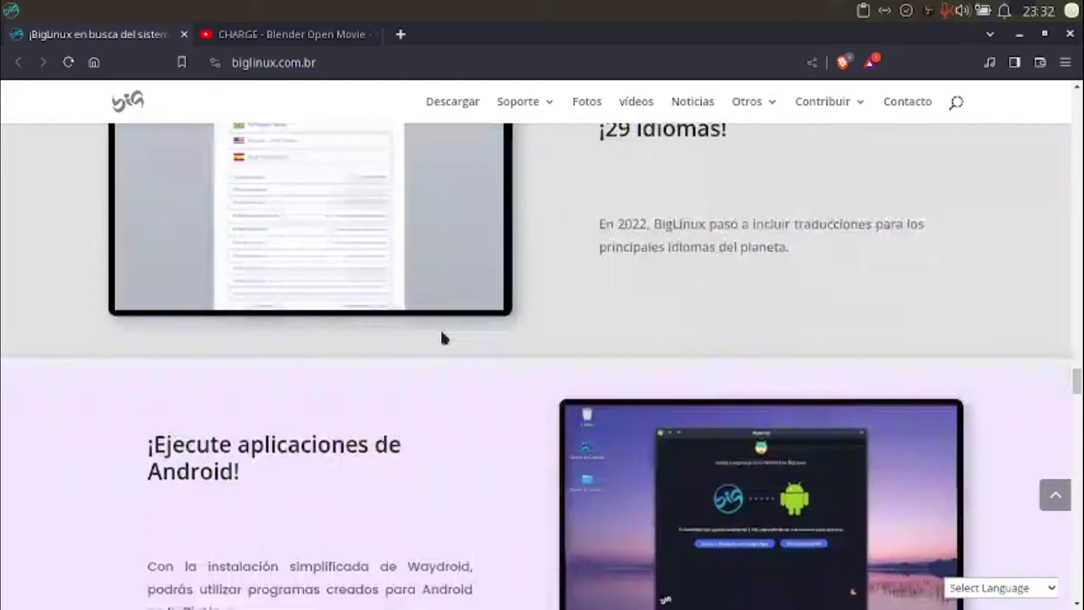